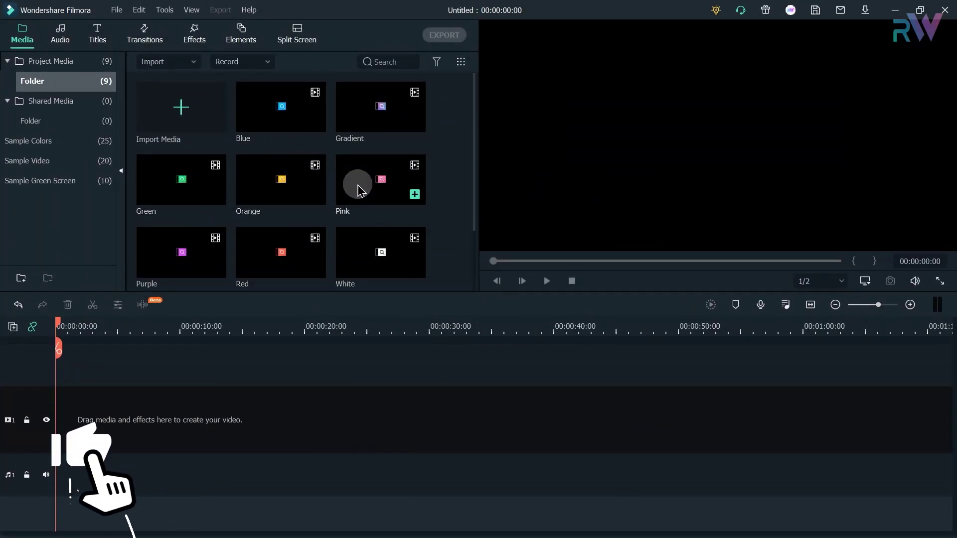
Preview the imported search bar clips Blue, Pink and White to compare their colour versions.
left_click(278, 118)
key("space")
left_click(380, 180)
left_click(674, 261)
scroll(274, 214, "down", 2)
scroll(312, 226, "up", 2)
left_click(378, 251)
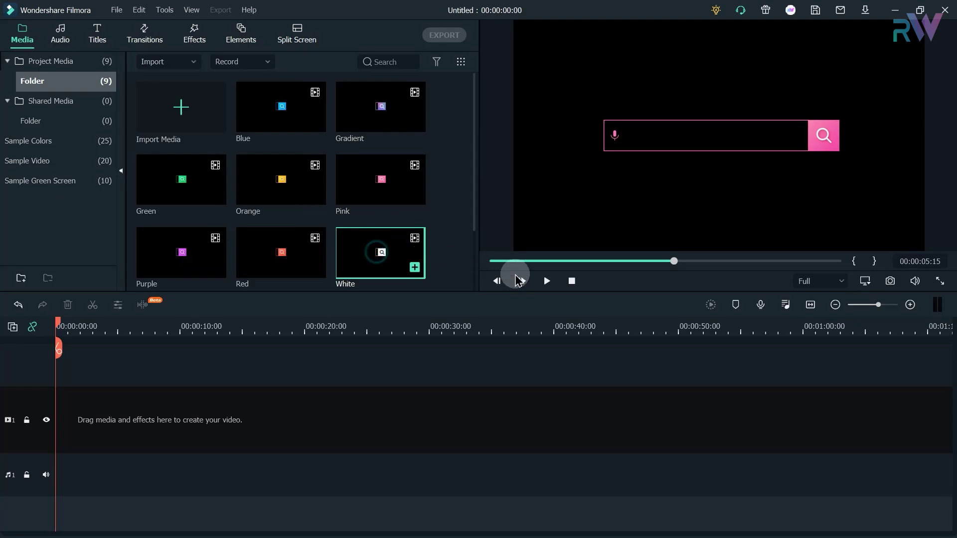
Place the Gradient clip at the start of video track 1 and split it at 00:00:02:00.
left_click_drag(380, 107, 57, 428)
left_click_drag(284, 327, 230, 329)
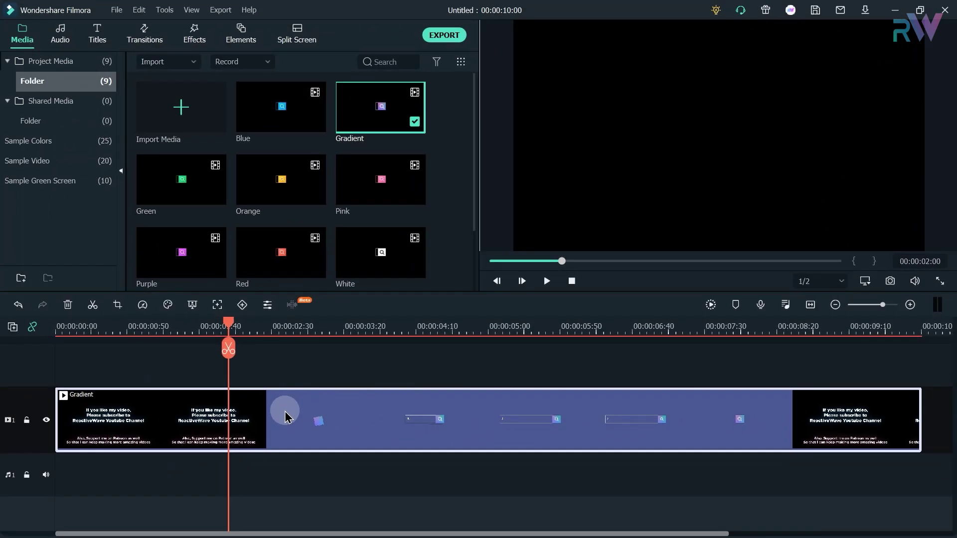
right_click(286, 417)
left_click(306, 135)
Cut the Gradient clip at 00:00:08:00, keeping only the middle piece, and move that piece to the start of the timeline.
left_click(737, 327)
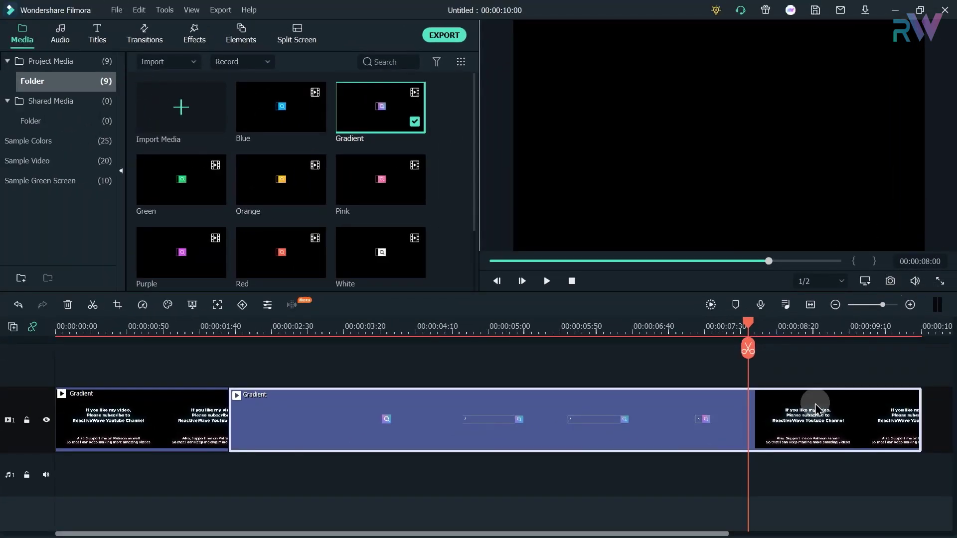
right_click(817, 408)
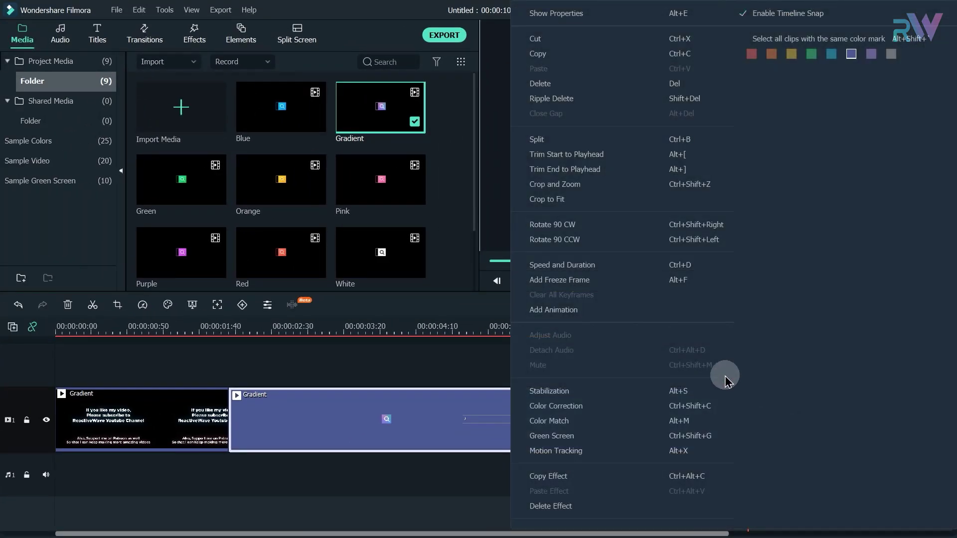
left_click(534, 133)
left_click(68, 305)
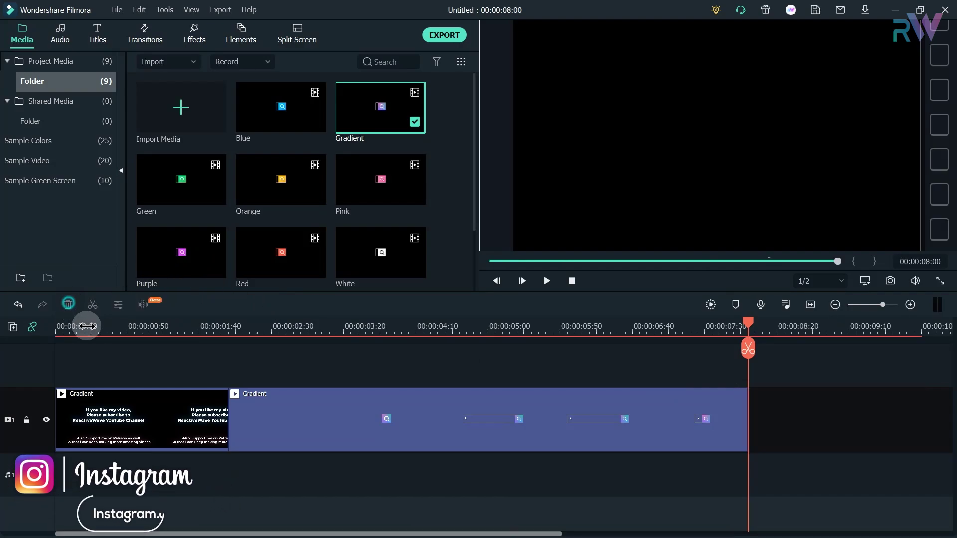
left_click(68, 305)
left_click_drag(368, 447, 196, 434)
Add the Basic 6 title on video track 2, starting at 00:00:02:00 above the Gradient clip.
left_click(301, 329)
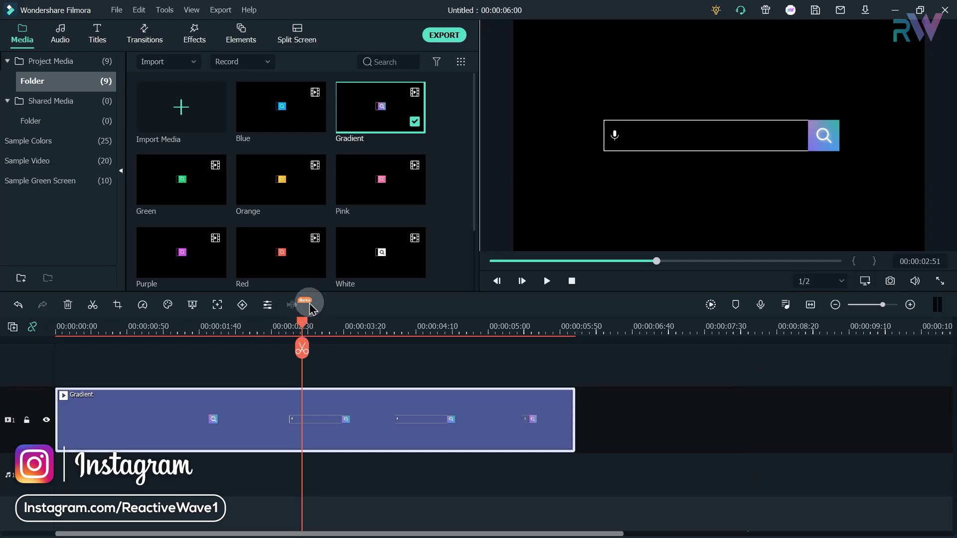
left_click_drag(304, 325, 228, 324)
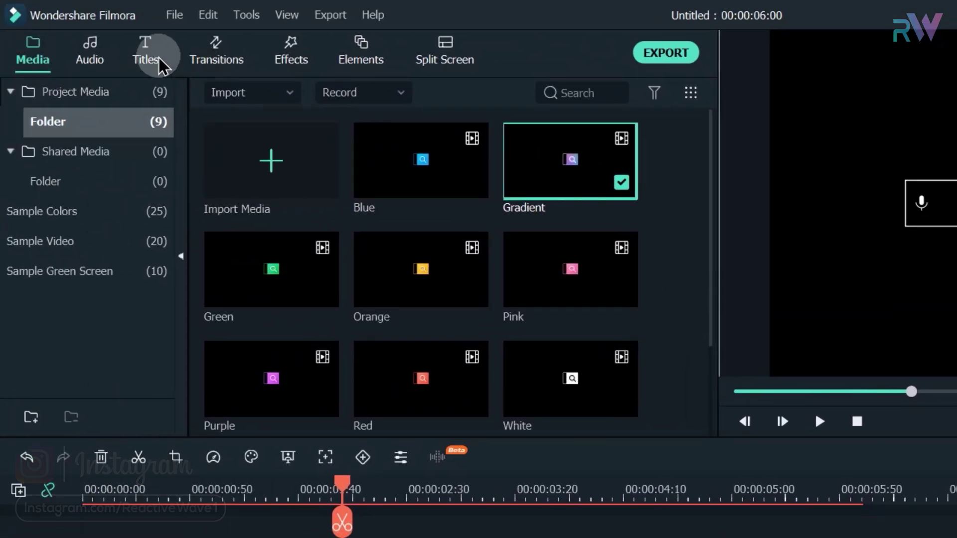
left_click(160, 65)
left_click_drag(410, 199, 359, 537)
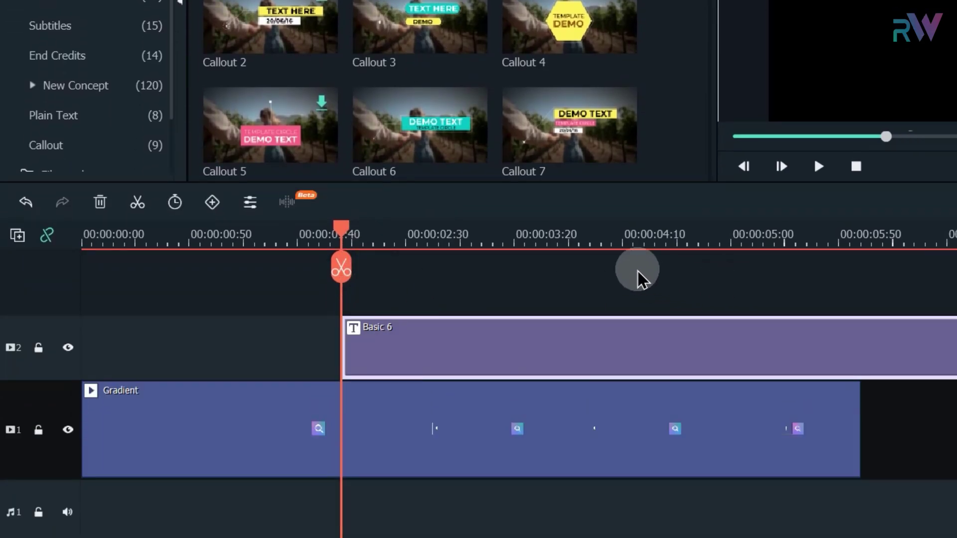
Split the Basic 6 title at 00:00:04:40 and delete the part after the cut.
left_click(617, 223)
left_click_drag(616, 223, 719, 242)
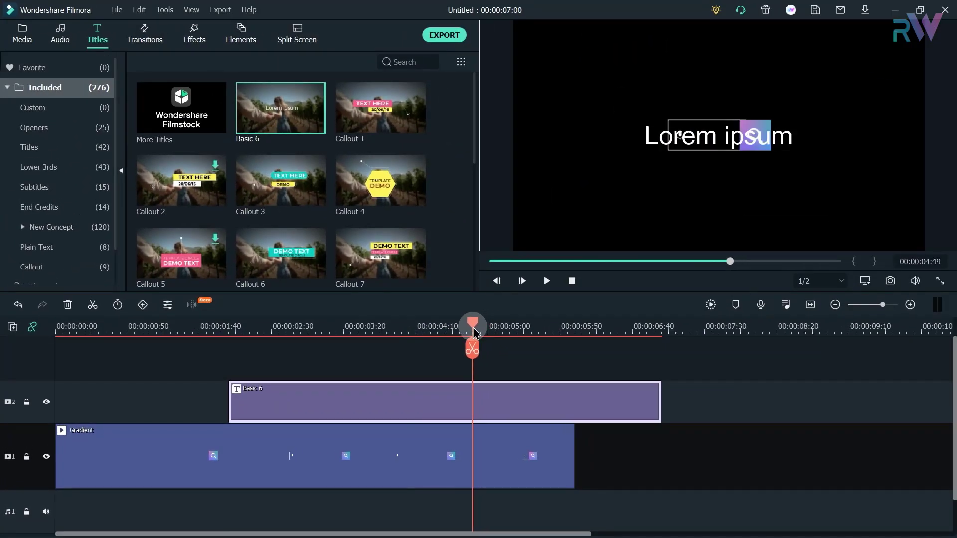
left_click_drag(474, 332, 462, 332)
left_click(678, 282)
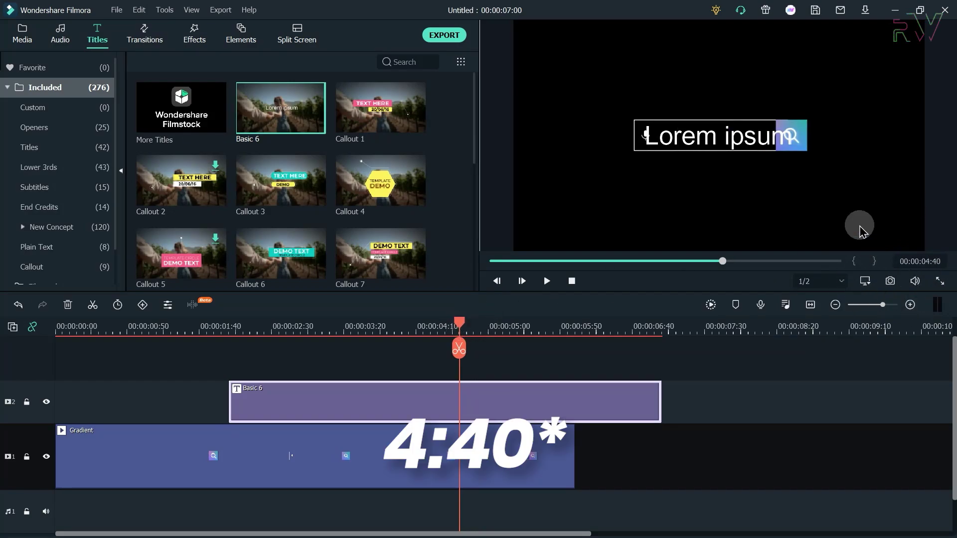
right_click(499, 400)
left_click(545, 209)
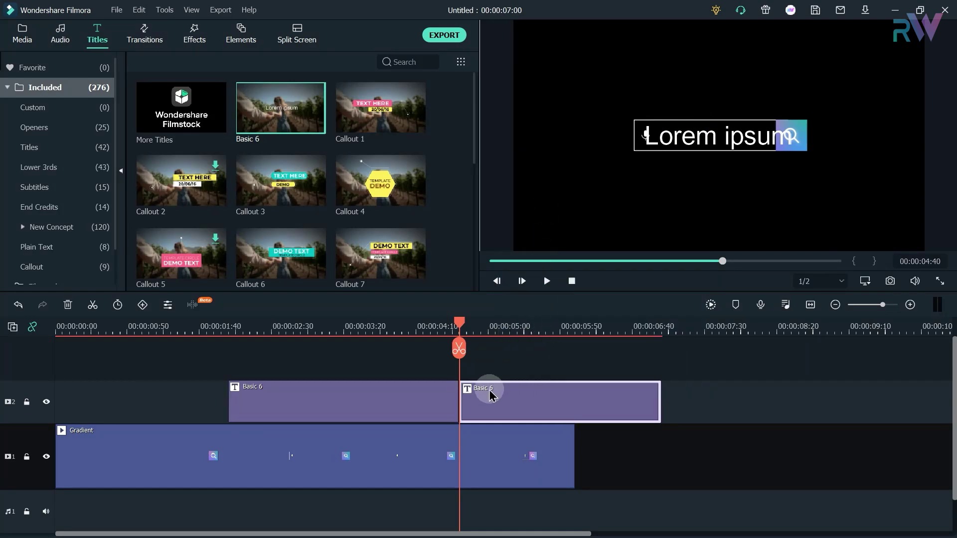
left_click(68, 305)
Change the title text to "I want to learn video editing" in Poppins Bold, size 28, and position it inside the search bar.
left_click(357, 326)
left_click(390, 400)
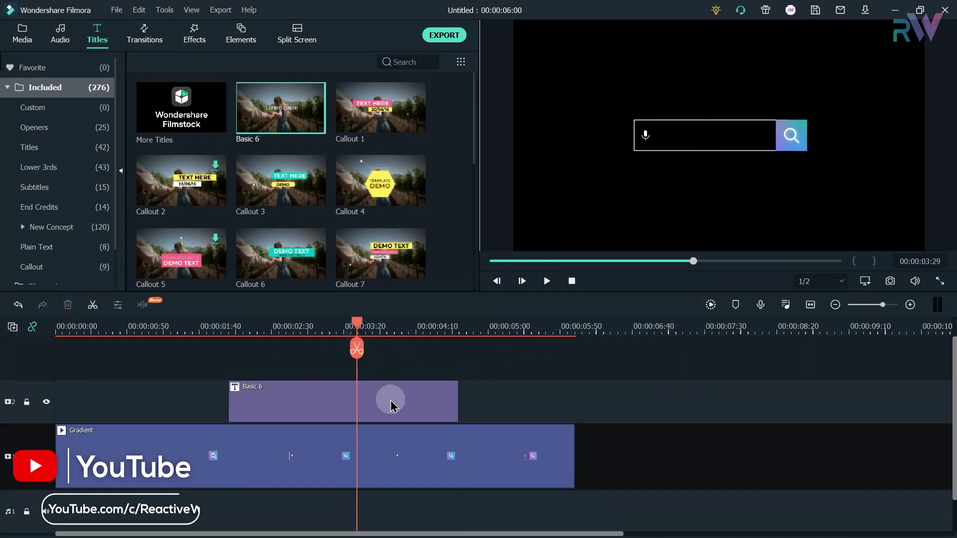
left_click(397, 401)
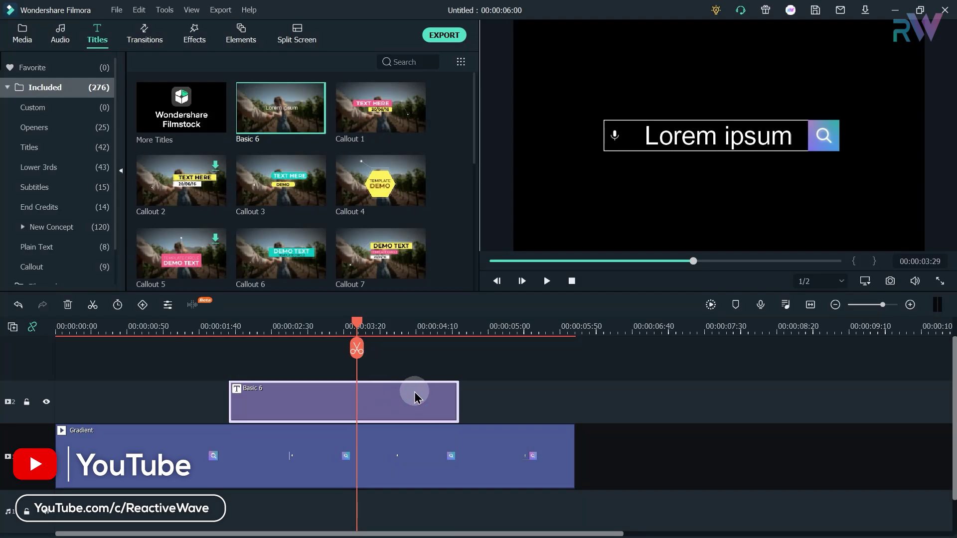
double_click(415, 394)
left_click(390, 282)
type("I want to learn video editing")
left_click(470, 88)
left_click(602, 215)
left_click(114, 283)
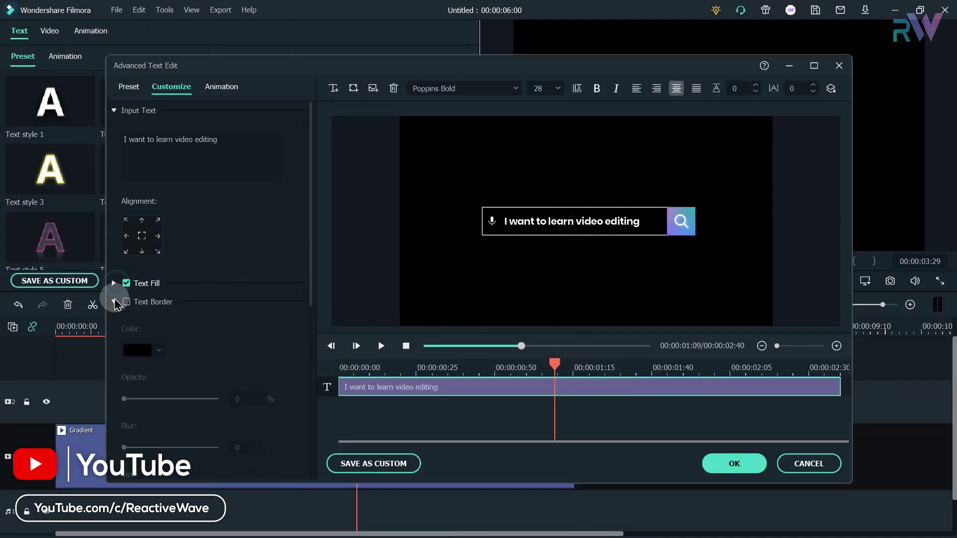
left_click(115, 302)
left_click(115, 284)
Apply the Type Writer animation to the search text, set its range from 00:00:00:30 to 00:00:02:20, and play back the result.
left_click(219, 87)
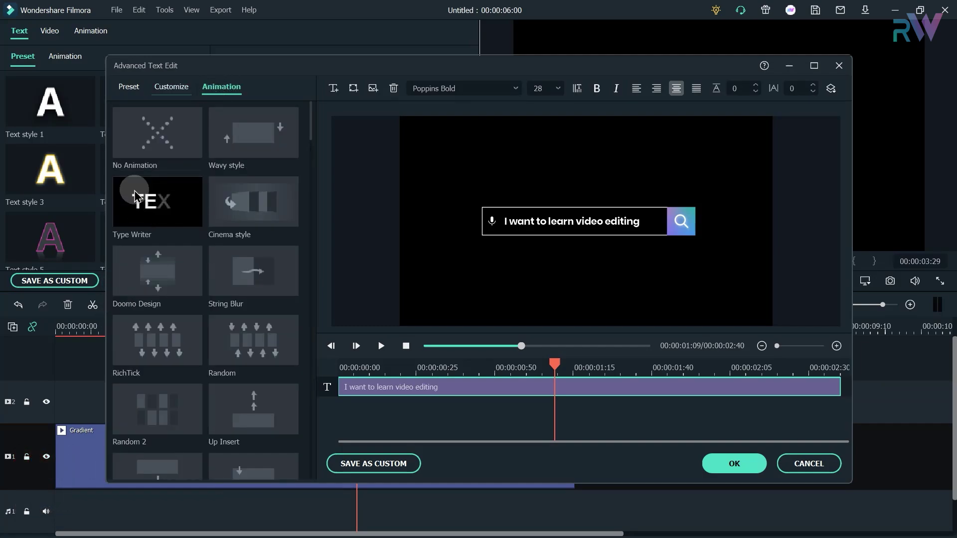
left_click(160, 210)
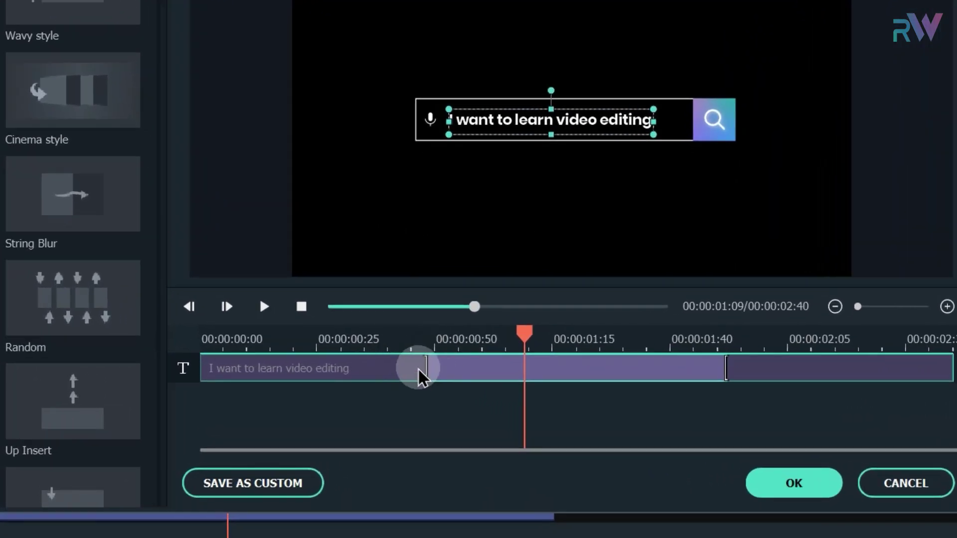
left_click_drag(424, 369, 342, 369)
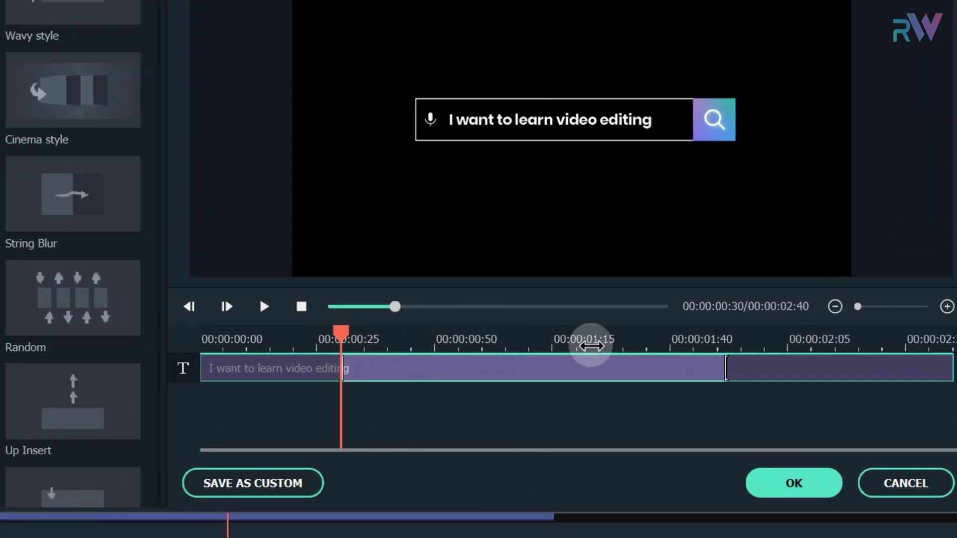
left_click_drag(731, 374, 870, 384)
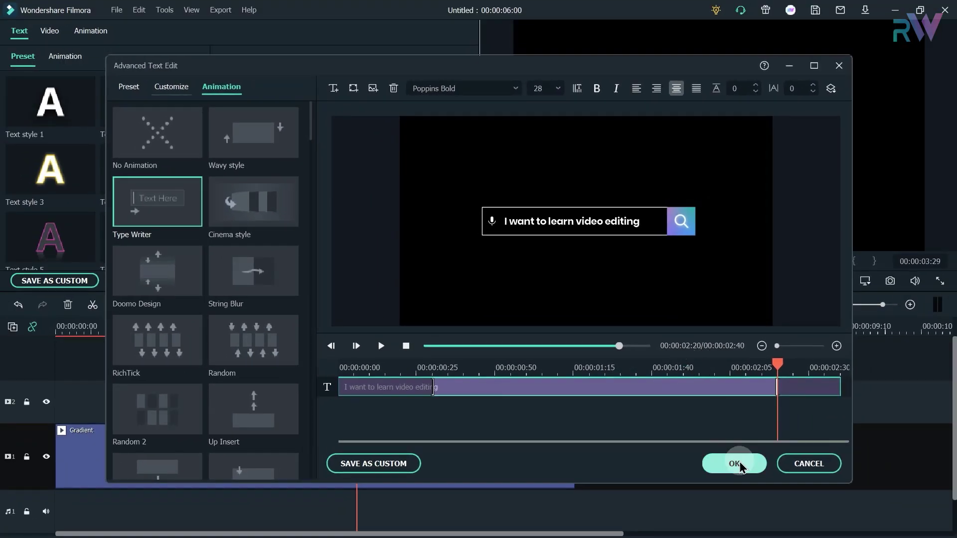
left_click(736, 464)
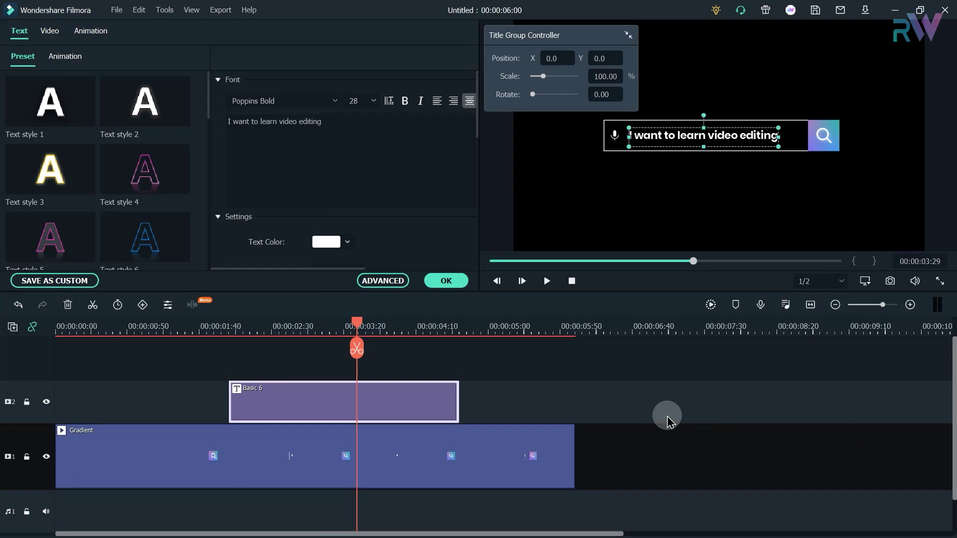
left_click(458, 284)
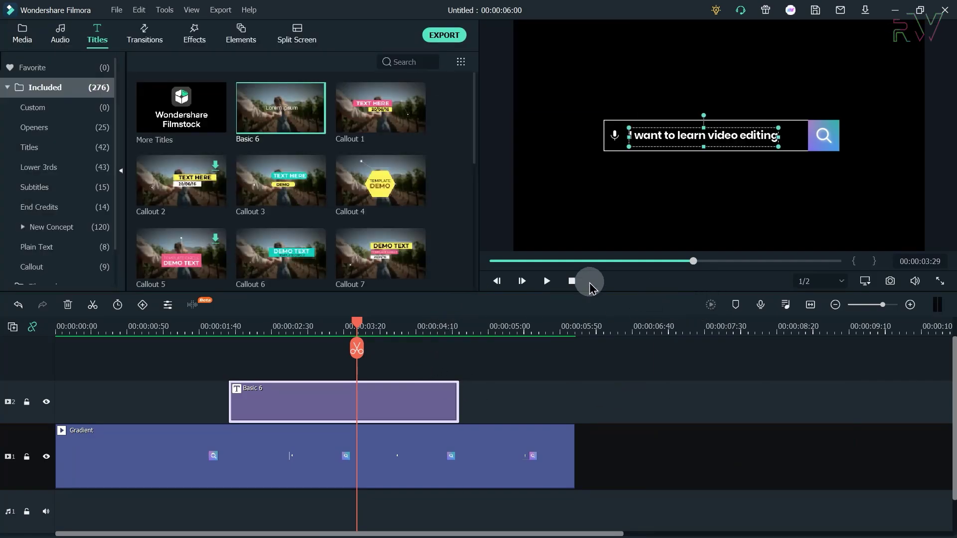
left_click(506, 262)
left_click(547, 281)
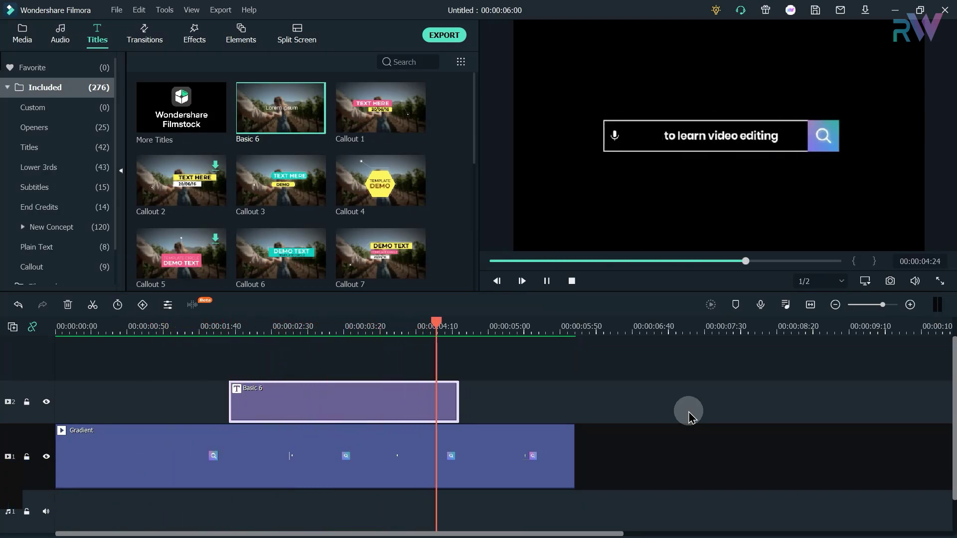
Add a second Basic 6 title on video track 2, starting at 00:00:05:30, and fit the timeline to the window.
left_click(529, 324)
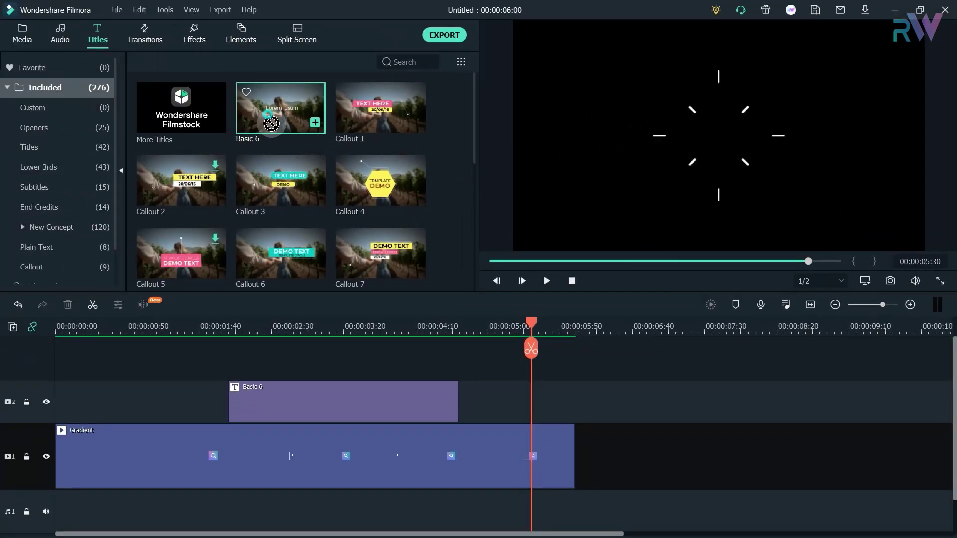
left_click_drag(272, 117, 528, 403)
left_click(809, 306)
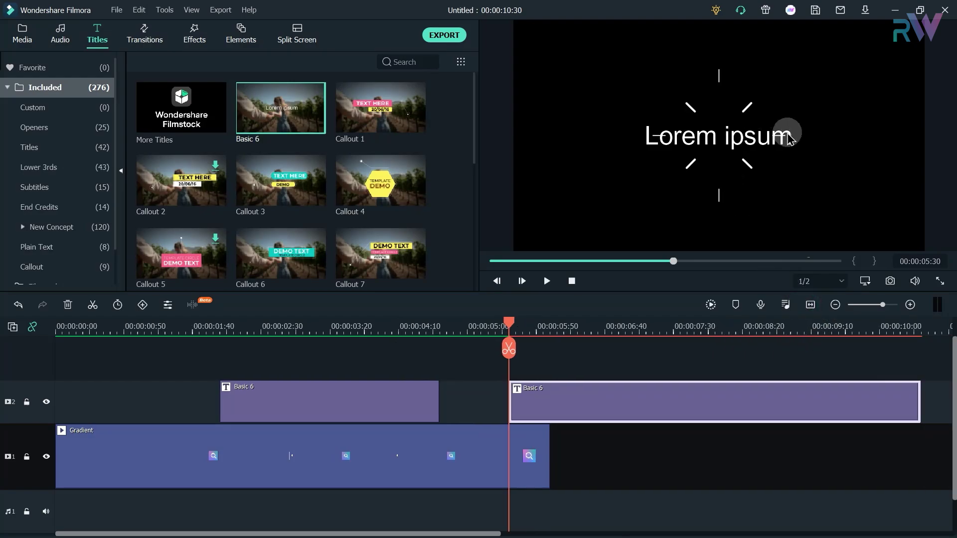
Delete the second title's default text in the advanced text editor and add a circle shape instead.
double_click(640, 405)
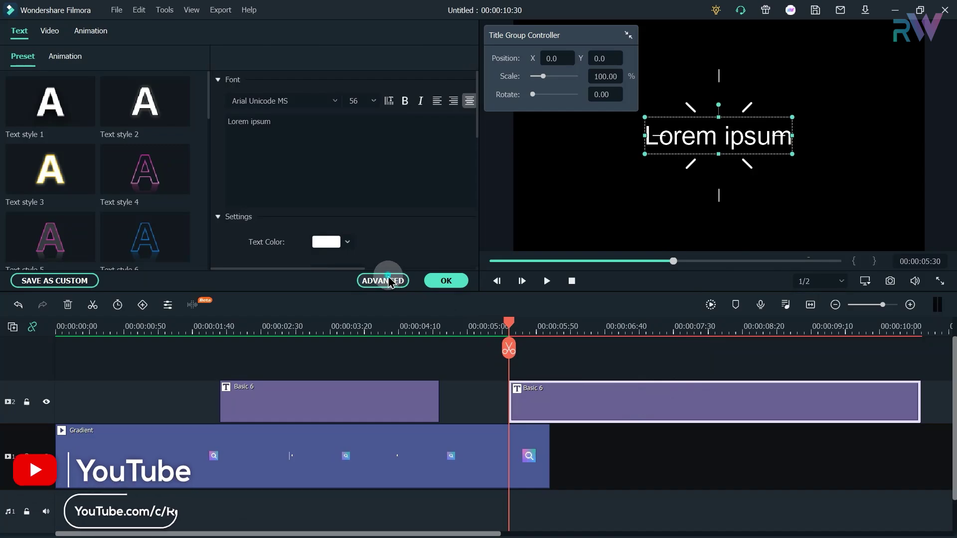
left_click(382, 278)
left_click(391, 90)
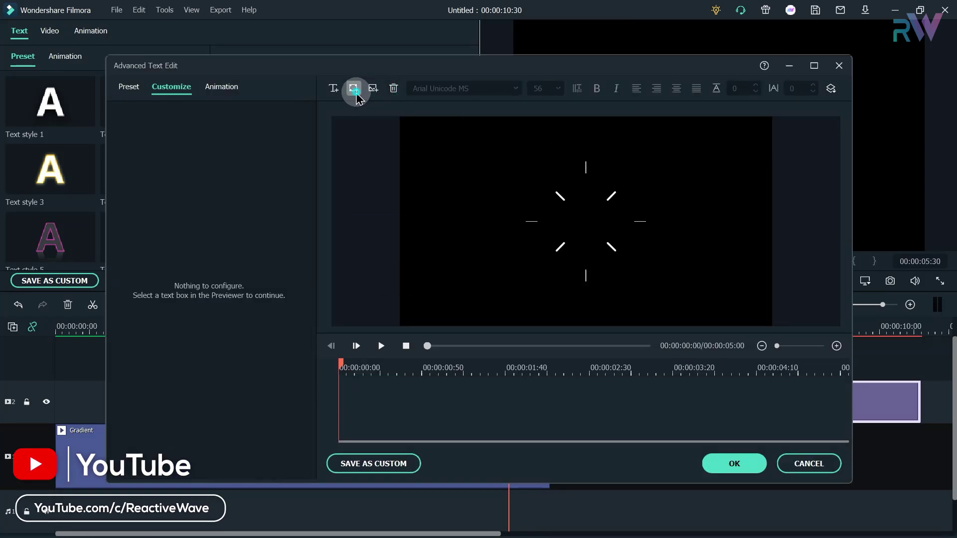
left_click(353, 89)
left_click(353, 88)
left_click(353, 88)
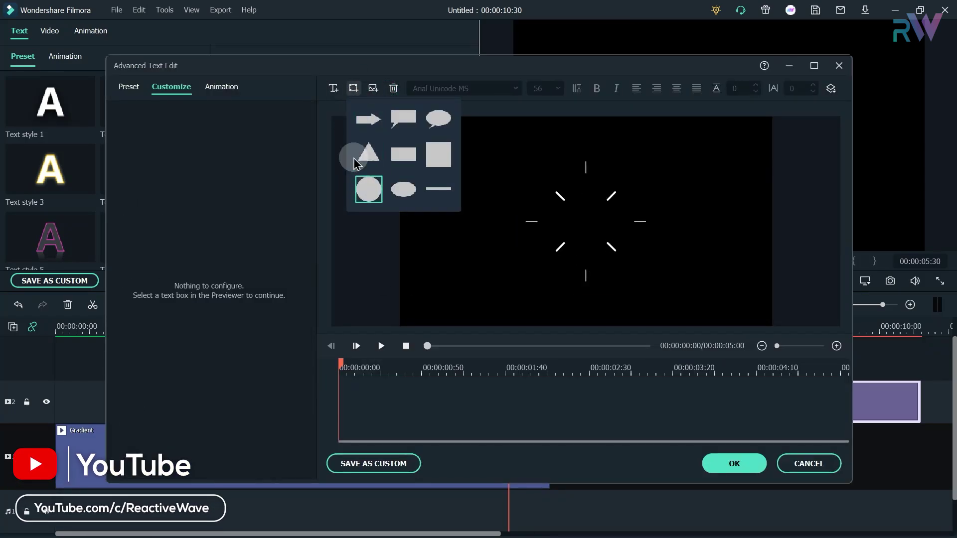
left_click(372, 189)
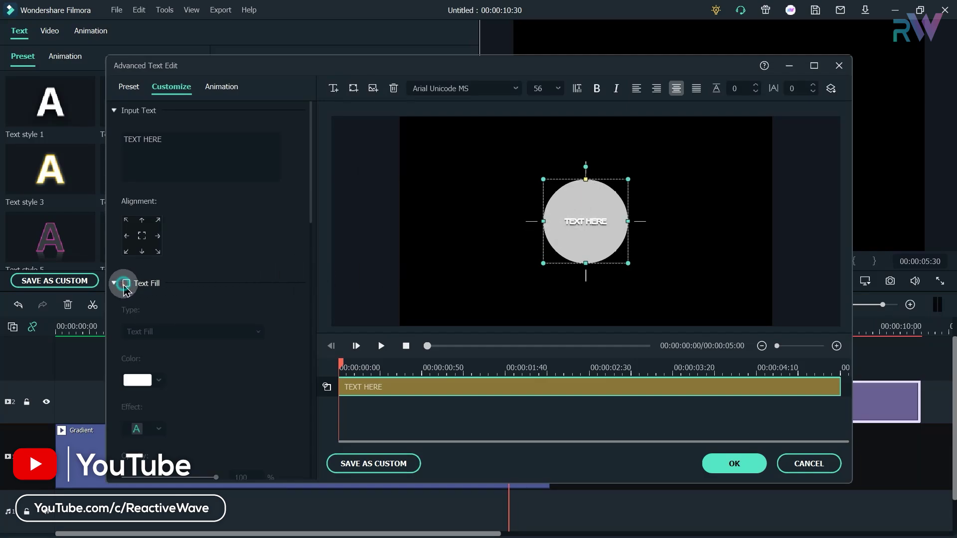
Hide the circle's placeholder text by disabling its text fill and shadow, and turn off the shape border.
left_click(114, 284)
left_click(115, 321)
scroll(215, 299, "down", 2)
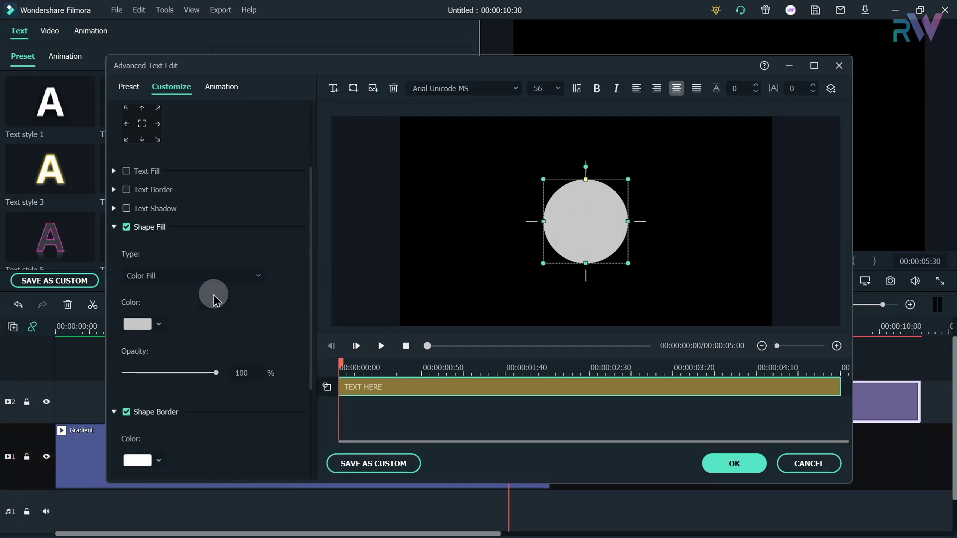
left_click(114, 412)
Give the circle a gradient fill from cyan to blue and angle it diagonally.
left_click(170, 334)
left_click(160, 368)
scroll(216, 367, "down", 2)
left_click(140, 351)
left_click(163, 287)
left_click(306, 458)
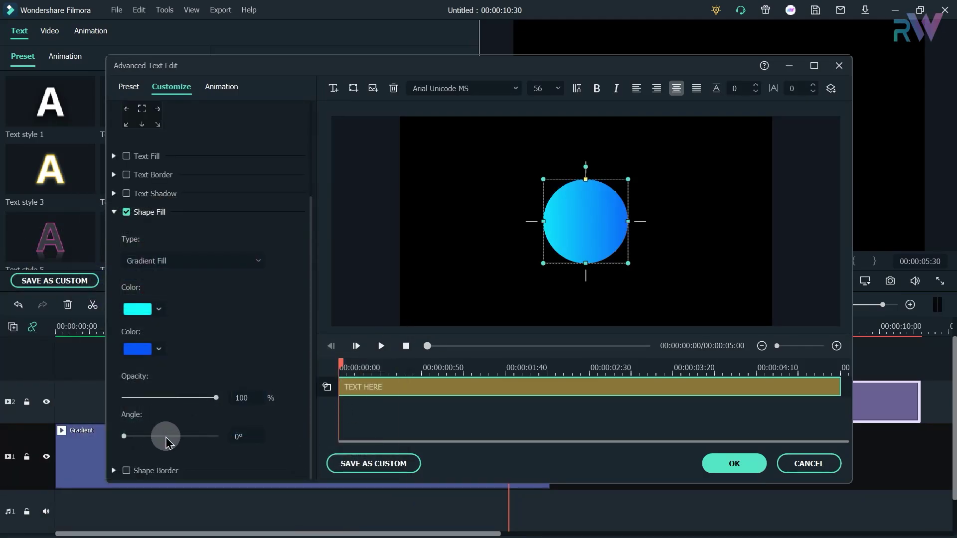
left_click_drag(133, 441, 137, 438)
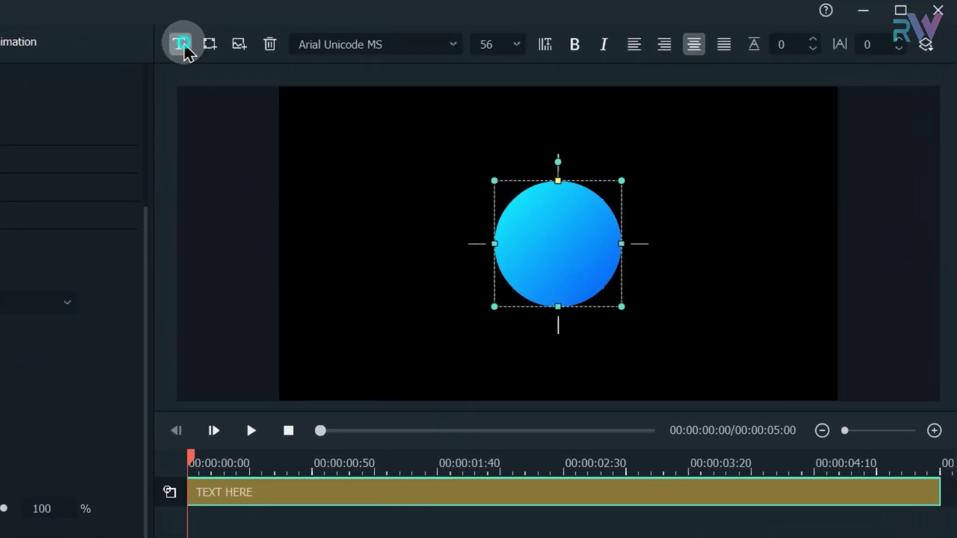
Add the text LOGO over the circle in HemiHeadRg-BoldItalic, size 40, with a black shadow at 50% opacity, blur 10 and distance 3.
left_click(333, 88)
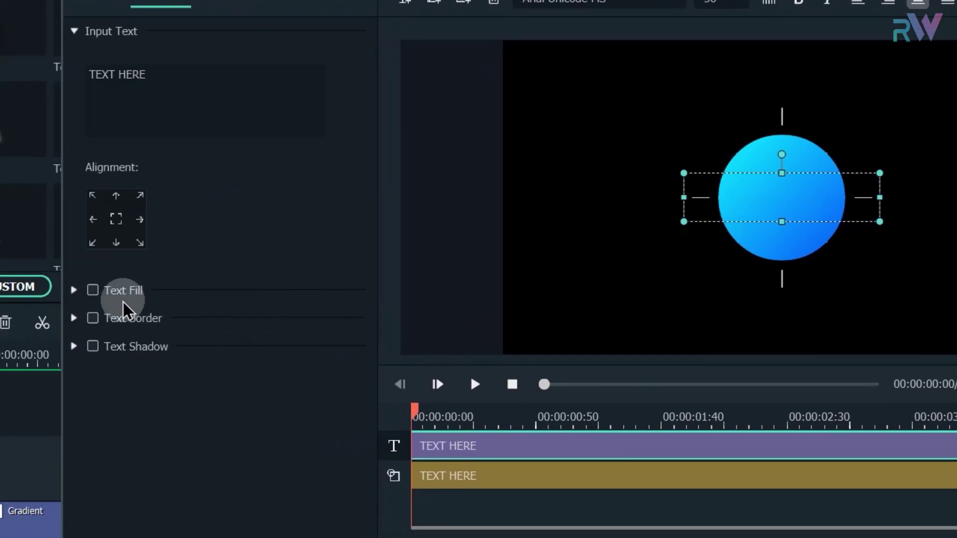
left_click(93, 290)
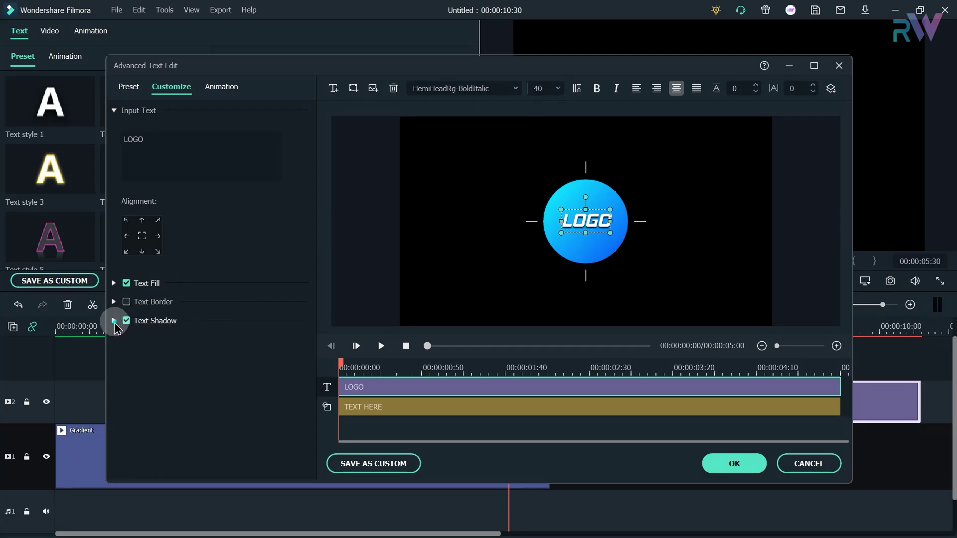
left_click(115, 321)
scroll(150, 344, "down", 2)
left_click(174, 359)
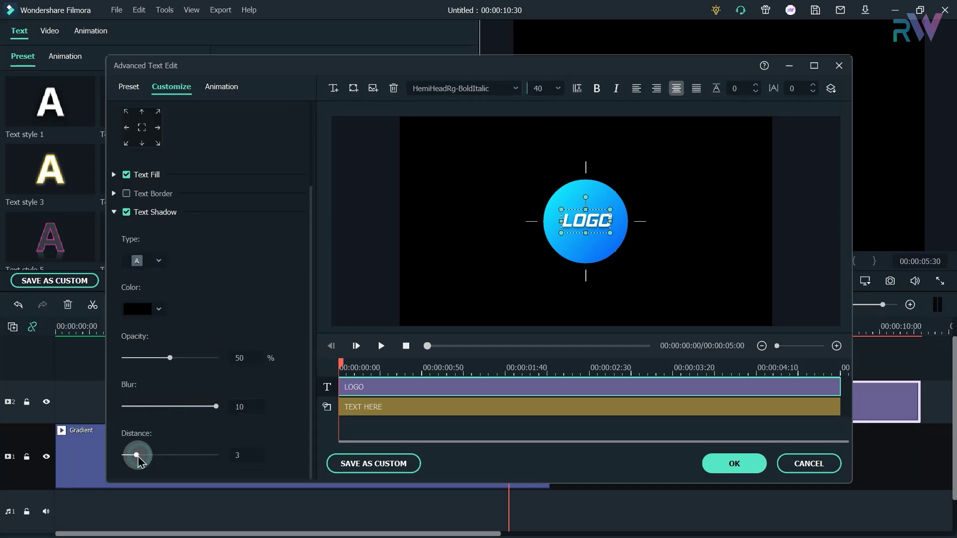
left_click(582, 282)
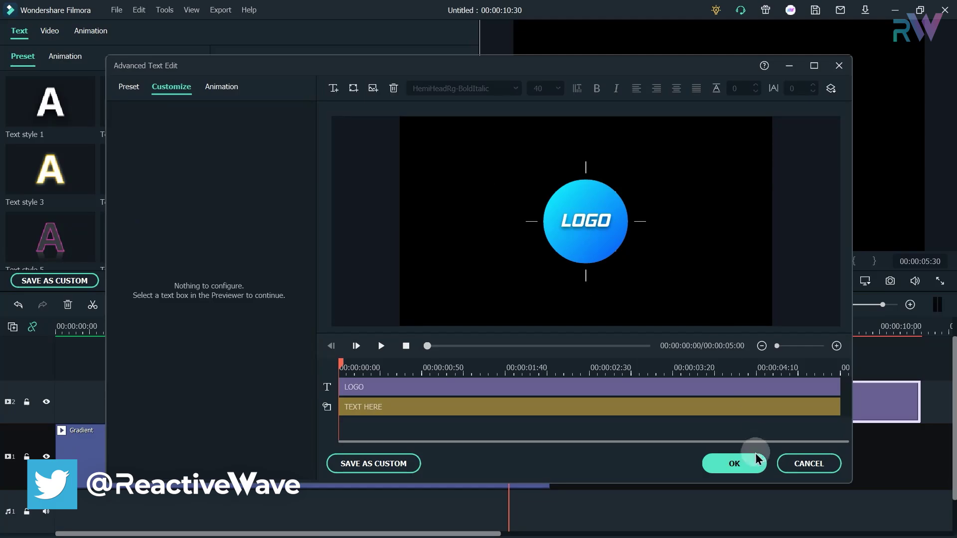
left_click(750, 461)
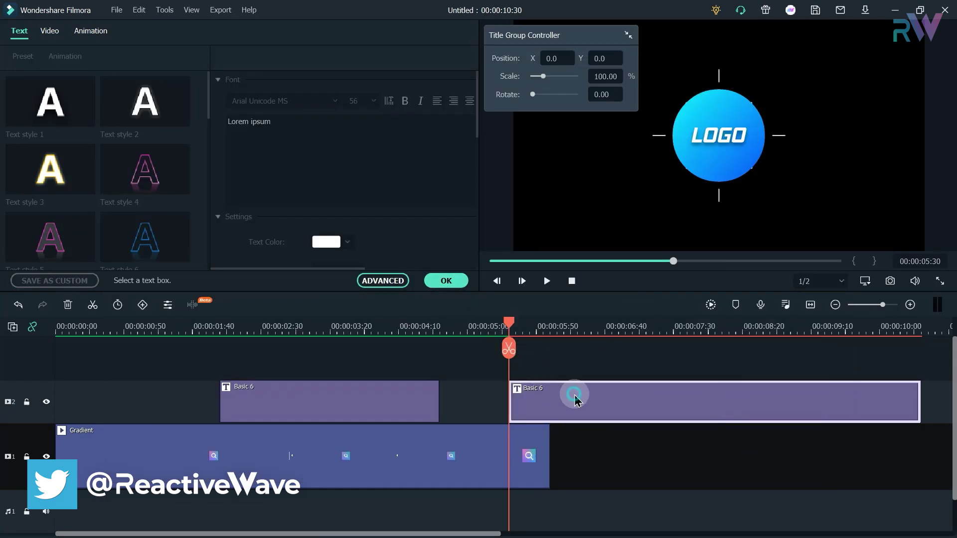
Add a custom animation keyframe at the start of the logo title with its scale set to 0%.
left_click(93, 31)
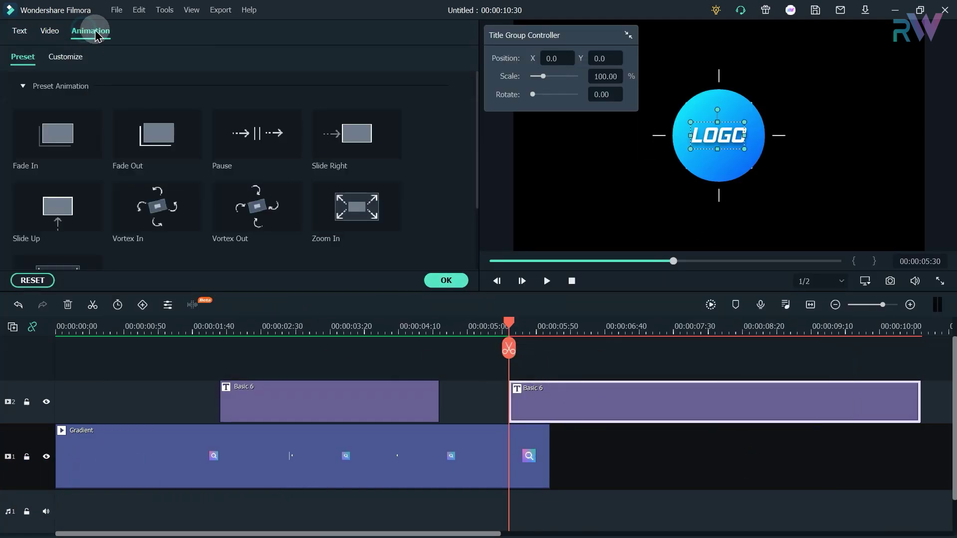
left_click(67, 57)
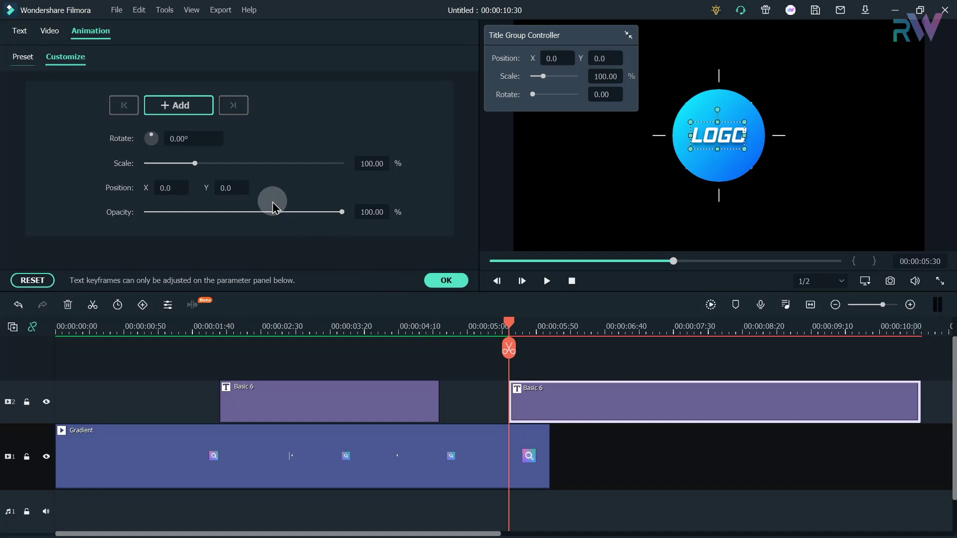
left_click(192, 106)
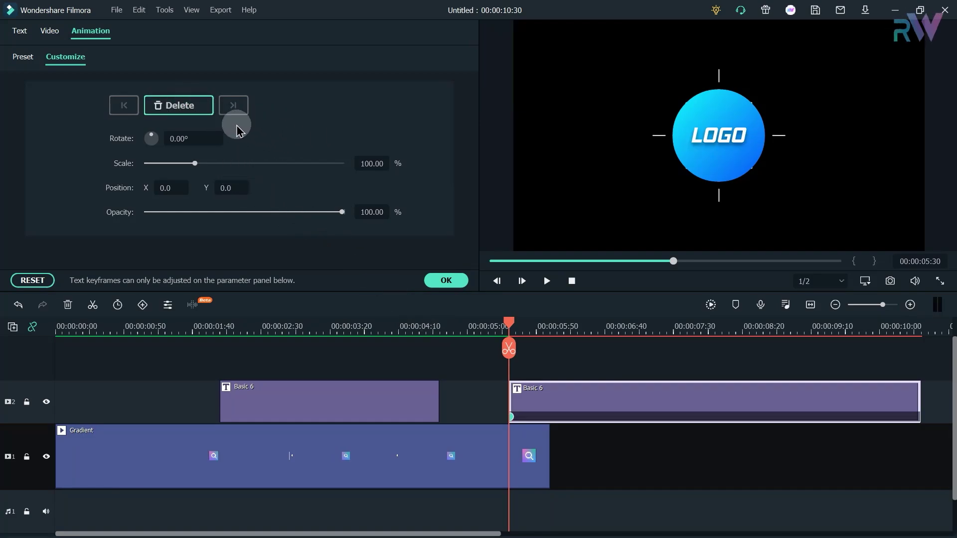
left_click(372, 164)
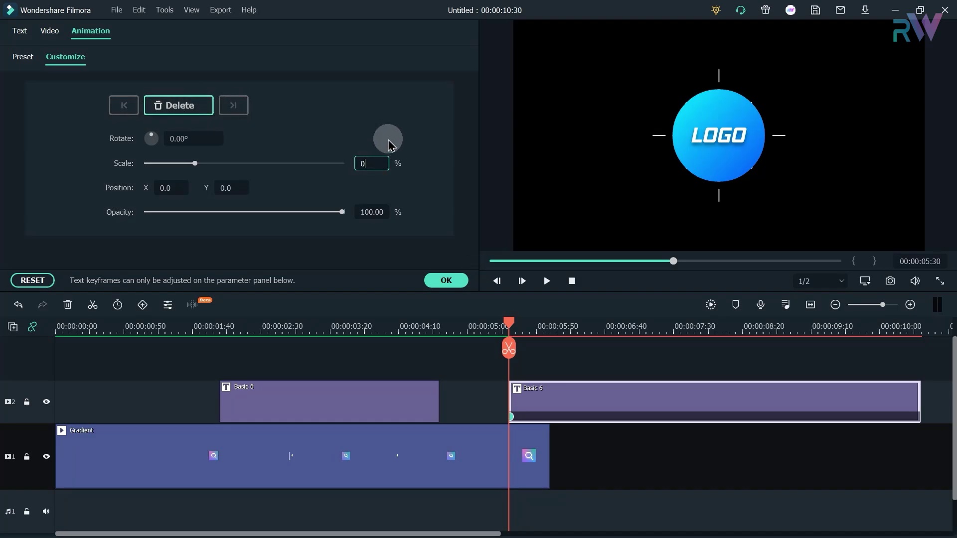
type("0")
key("Return")
Add a second logo title keyframe at 00:00:05:40 with the scale reset to 100%, apply it and preview the reveal.
left_click_drag(509, 325, 521, 326)
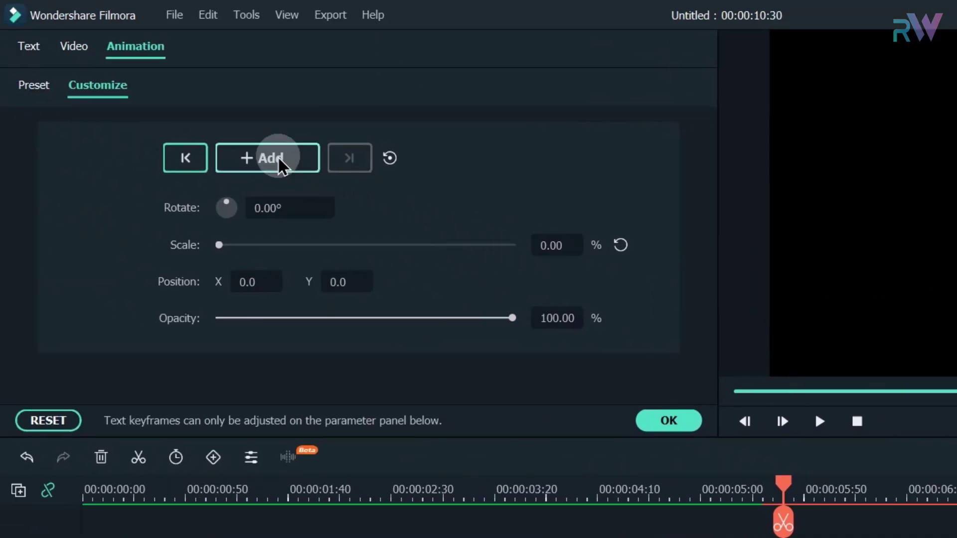
left_click(277, 160)
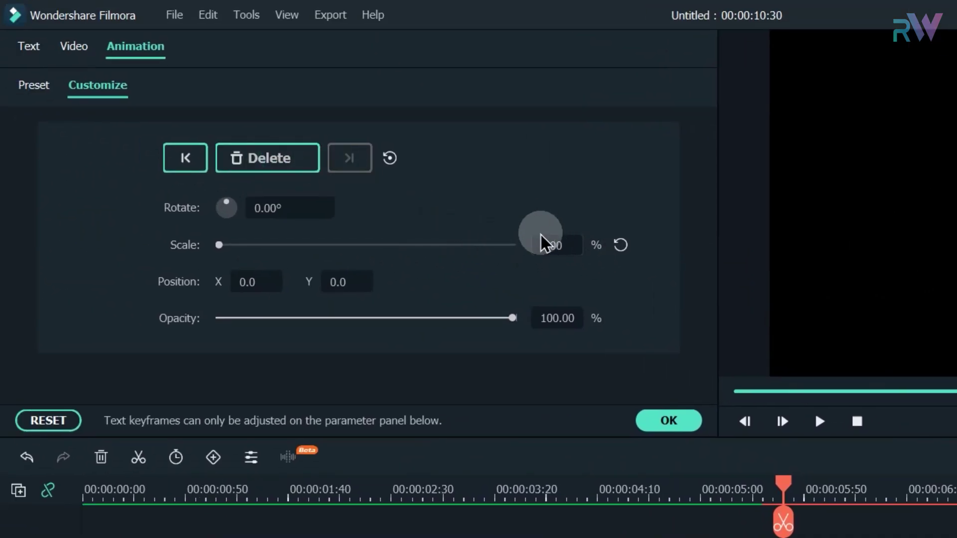
left_click(622, 245)
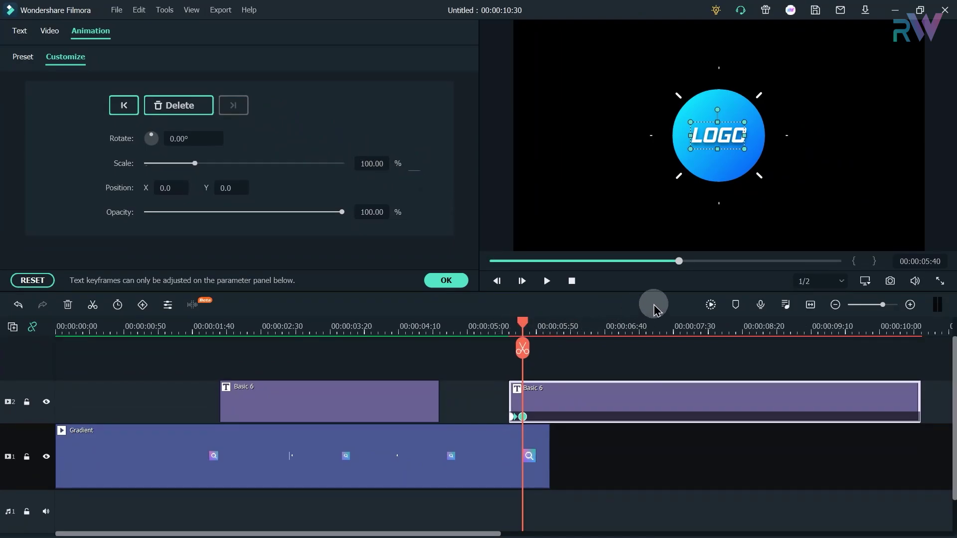
left_click(514, 261)
left_click(445, 280)
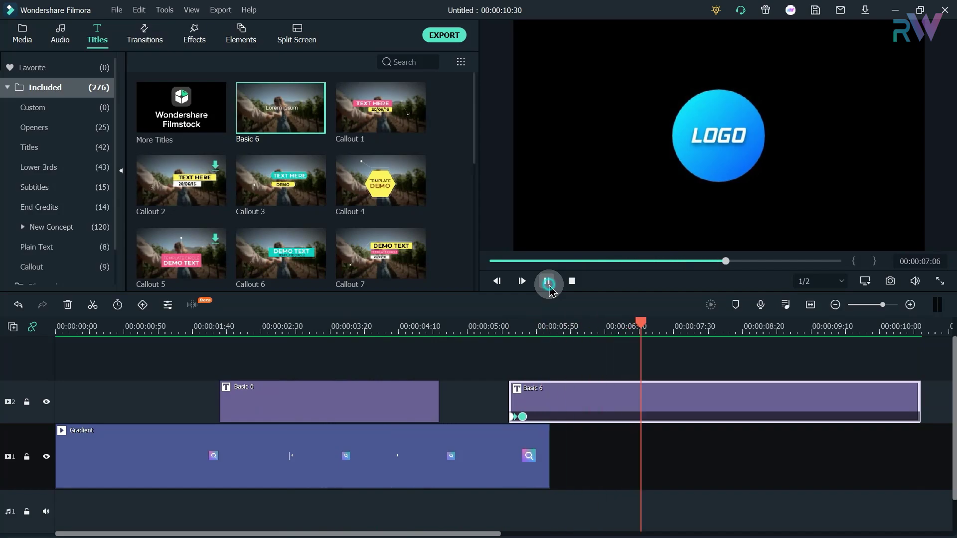
left_click(548, 282)
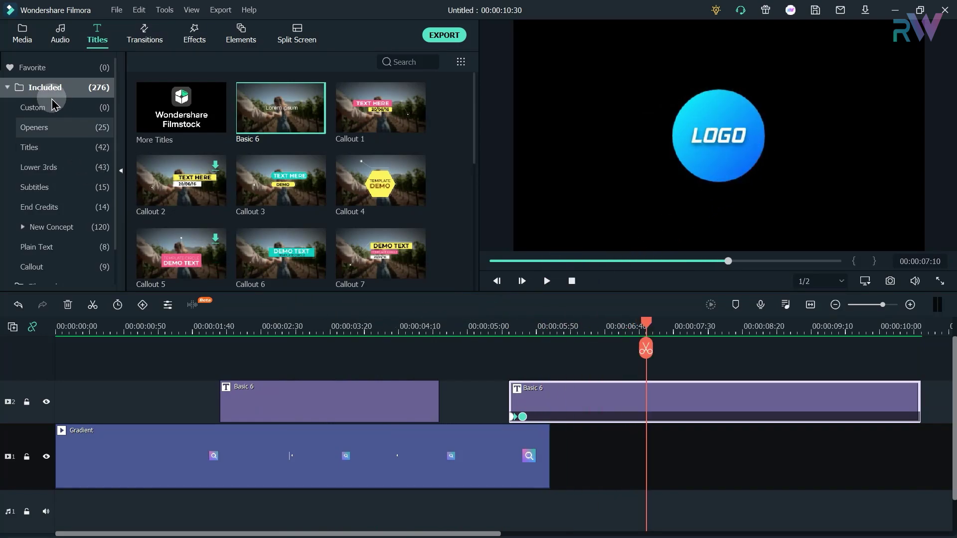
Replace the Gradient search bar with the White version, placed one track higher, and add the Video clip on the track beneath it.
left_click(22, 31)
left_click(338, 326)
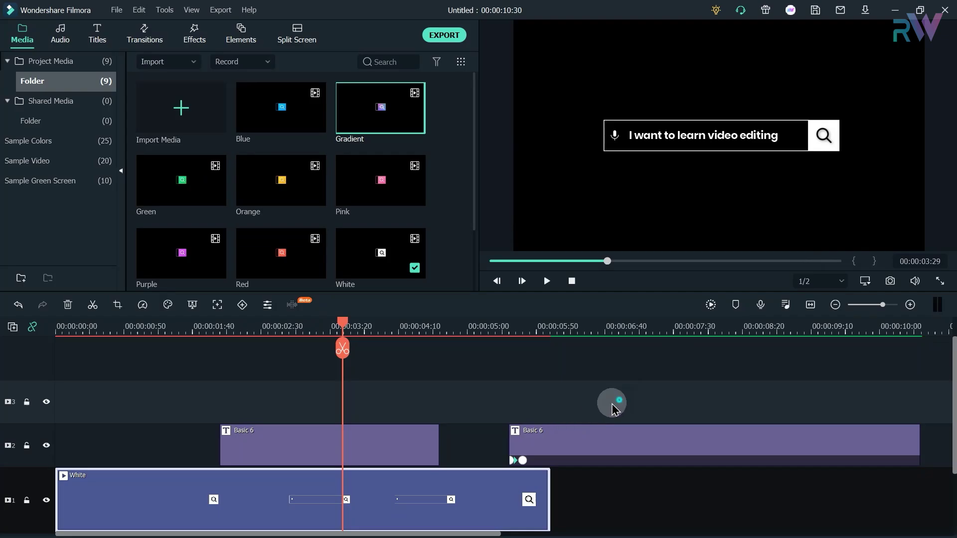
left_click_drag(348, 499, 365, 451)
scroll(434, 225, "down", 2)
left_click_drag(282, 244, 145, 499)
right_click(398, 496)
left_click(432, 200)
key("ctrl+z")
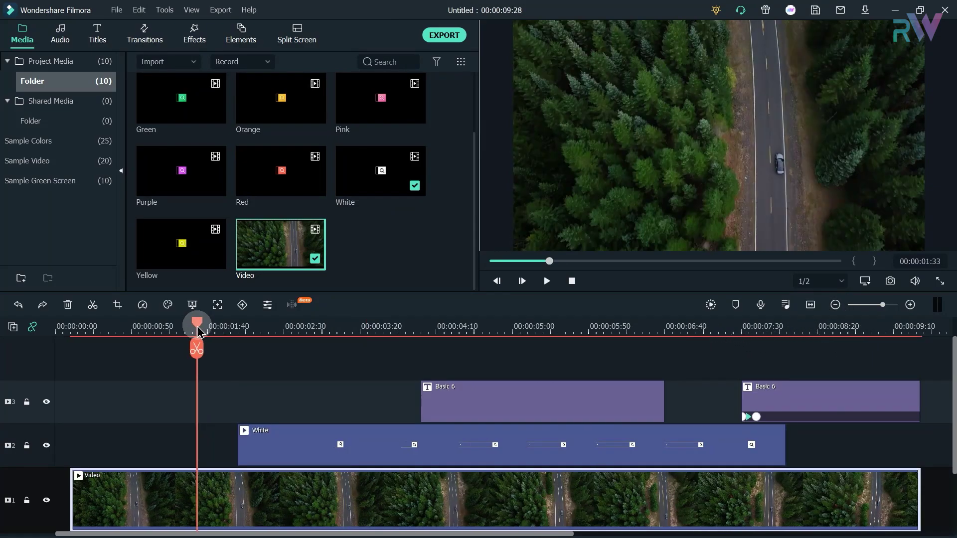
Split the forest road video at 00:00:01:33 and select the part after the cut.
left_click(193, 352)
left_click(212, 423)
left_click(231, 487)
Find the Square Blur effect with the search term "sq" and apply it to the second part of the video.
left_click(192, 32)
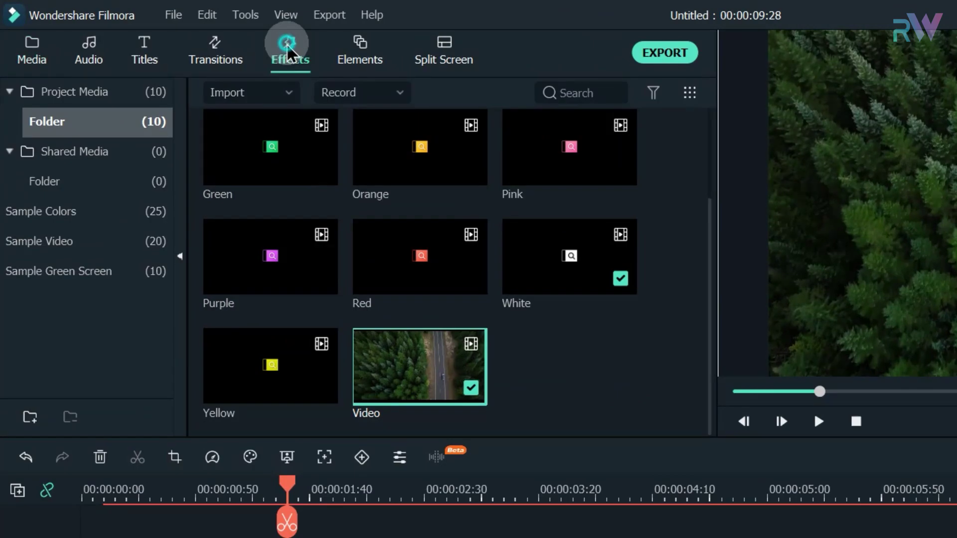
left_click(604, 93)
left_click(761, 188)
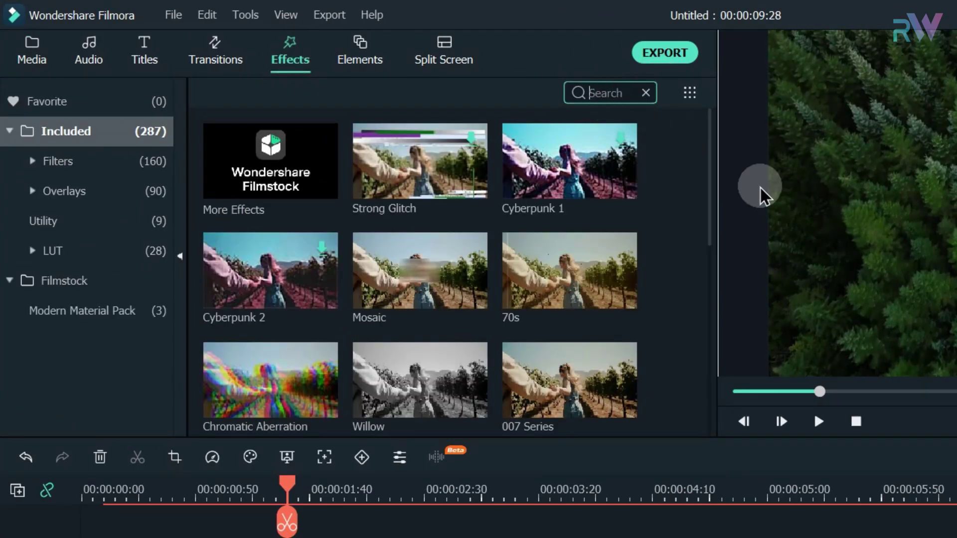
type("sq")
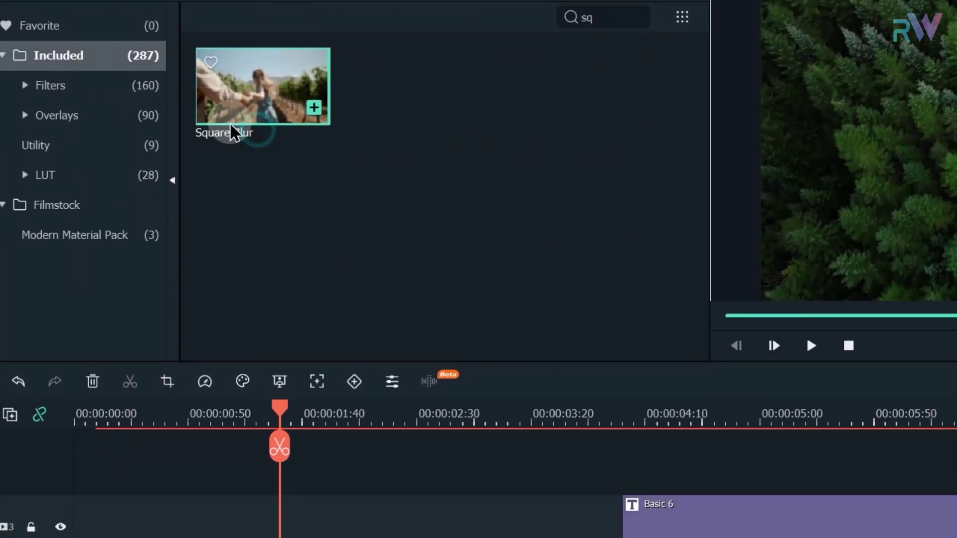
left_click_drag(237, 202, 368, 537)
left_click_drag(344, 464, 449, 465)
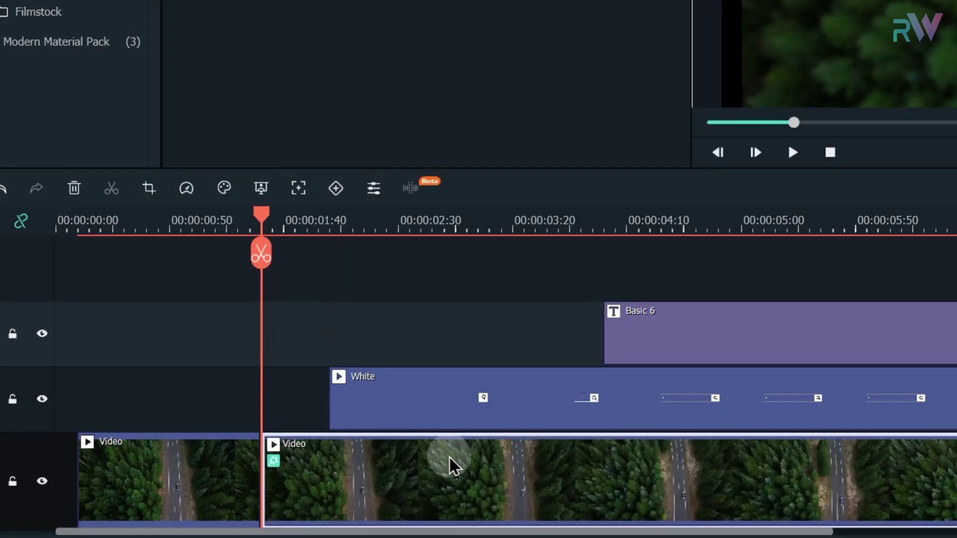
Adjust the Square Blur size on the second video part to about 2, keeping alpha at 100.
double_click(494, 465)
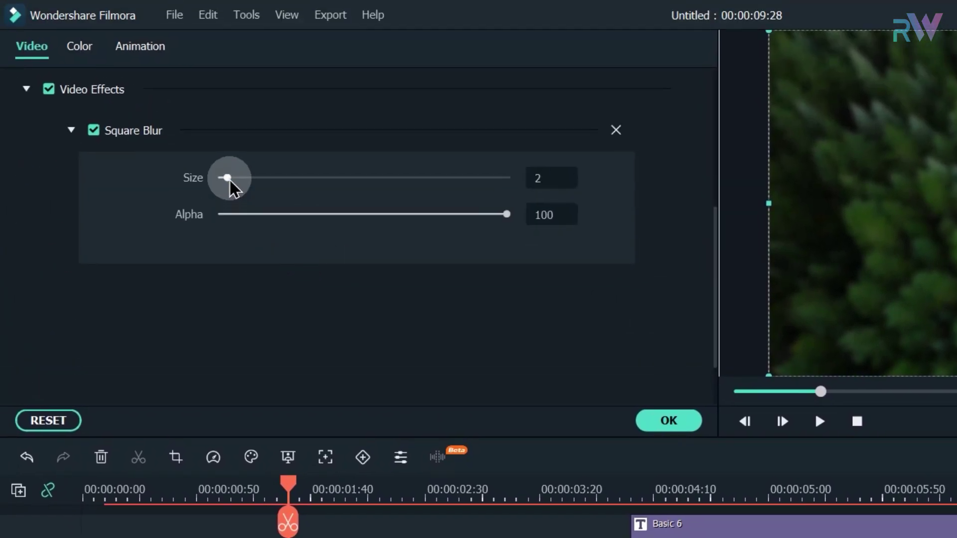
left_click_drag(228, 178, 231, 178)
left_click(822, 461)
left_click(653, 418)
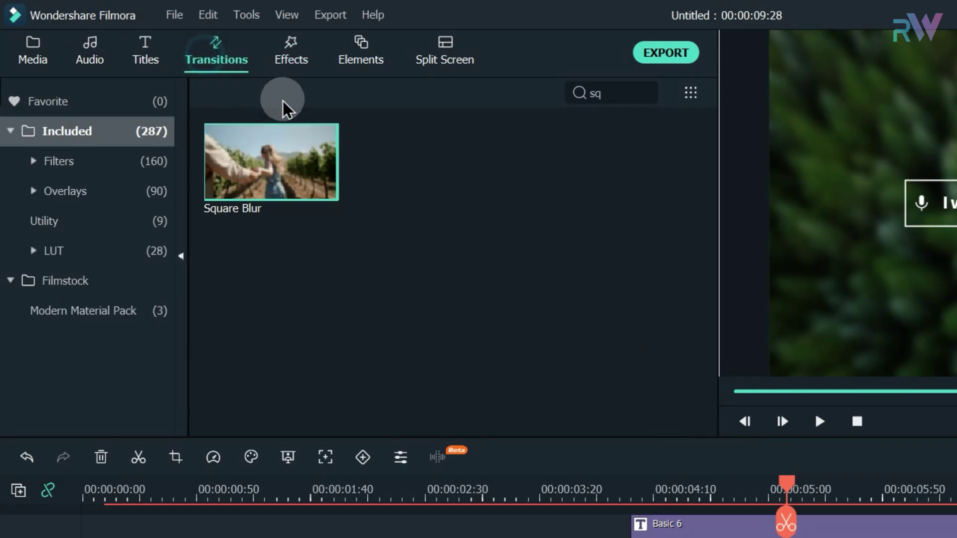
Add a Dissolve transition at the cut between the two video parts with a duration of 00:00:00:30 in Overlap mode.
left_click(217, 53)
left_click_drag(398, 186, 296, 537)
left_click(423, 180)
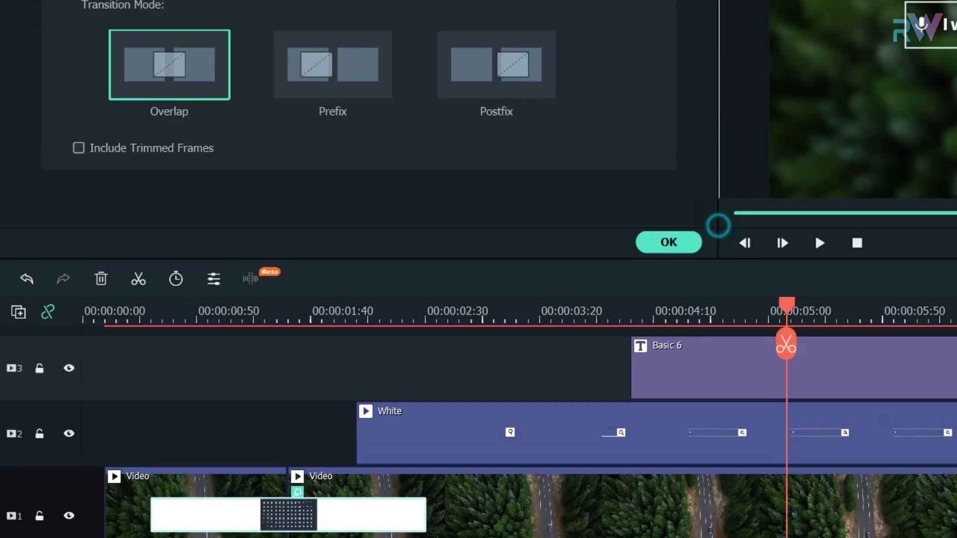
left_click(239, 146)
type("30")
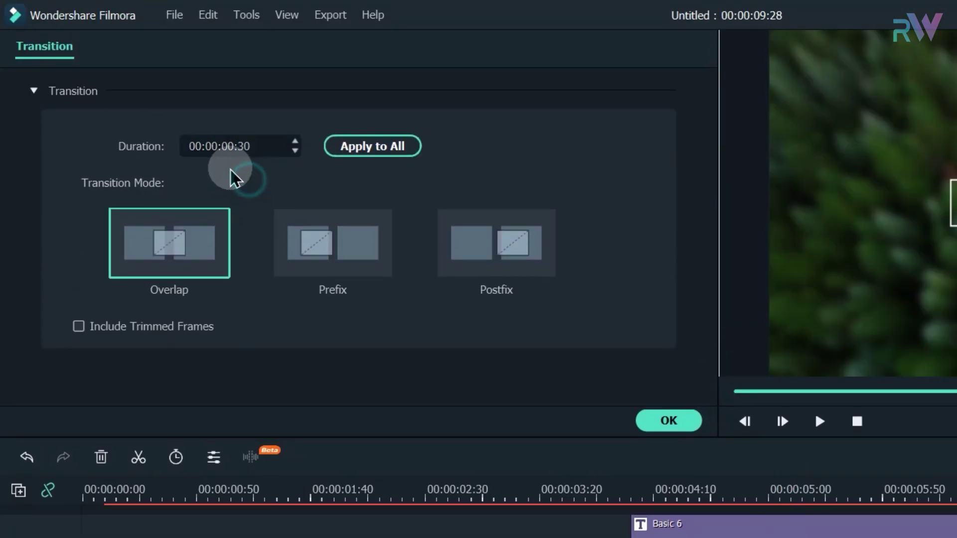
left_click(648, 420)
Play the sequence from the beginning to check the blurred background, search bar and logo reveal.
left_click(558, 527)
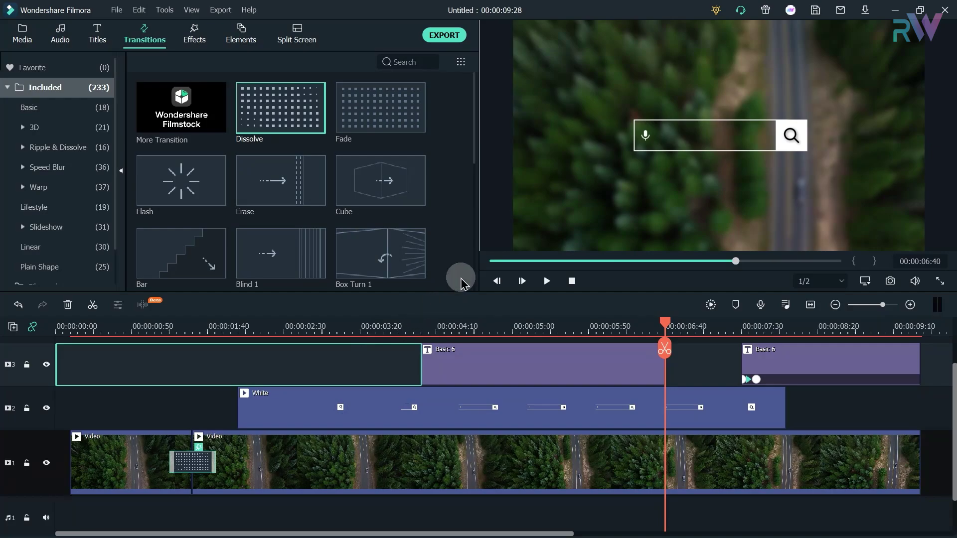
left_click(493, 261)
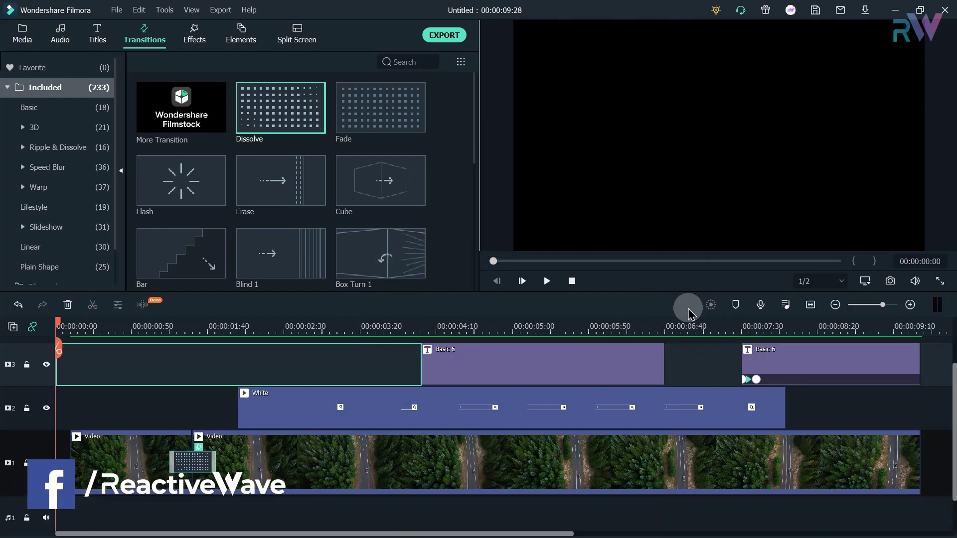
left_click(547, 282)
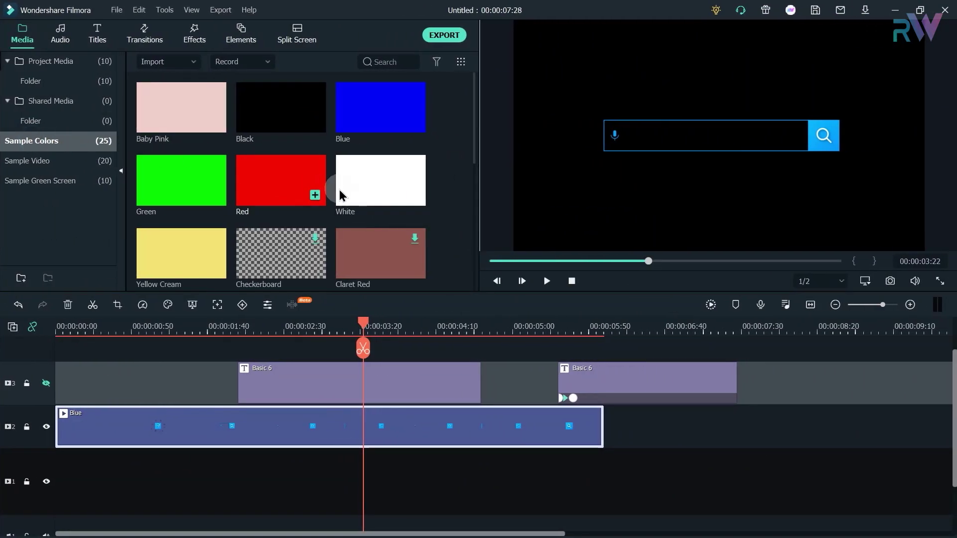
Place the White sample color on the track beneath the Blue search bar clip and enable that clip's drop shadow.
left_click_drag(349, 192, 154, 482)
left_click(431, 435)
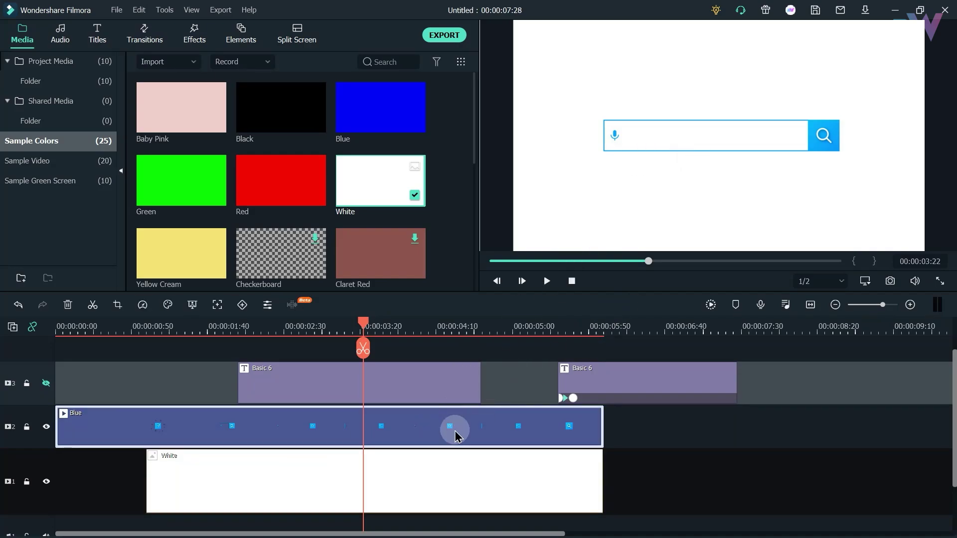
double_click(453, 429)
left_click(57, 203)
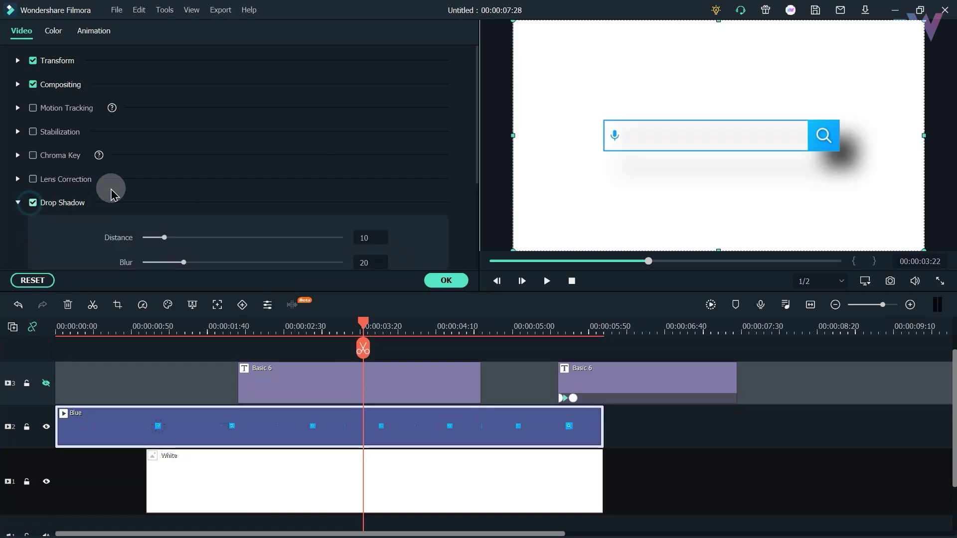
Set the search bar's drop shadow to distance 2, blur 5 and opacity 49, compare it on and off, and apply it.
scroll(107, 195, "down", 3)
left_click_drag(163, 135, 107, 142)
left_click_drag(164, 110, 163, 135)
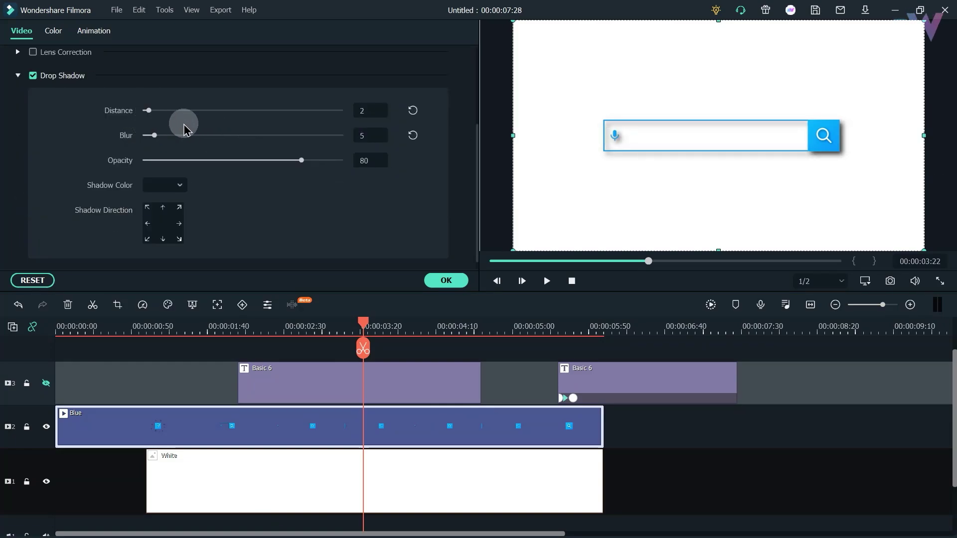
left_click_drag(240, 161, 244, 161)
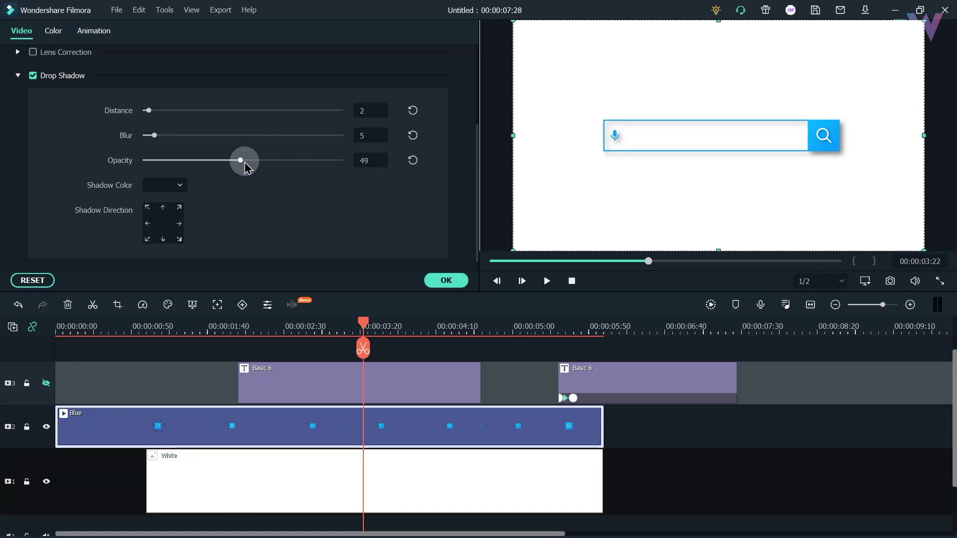
left_click(33, 76)
left_click(34, 77)
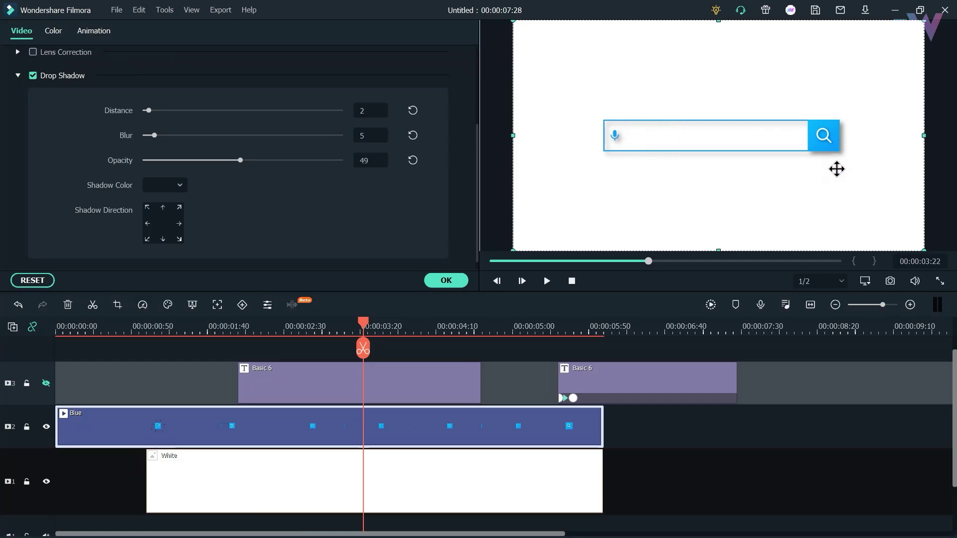
left_click(19, 76)
left_click(446, 281)
In the advanced text editor, change the fill of the "I want to learn video editing" title to the search bar's light blue.
double_click(389, 383)
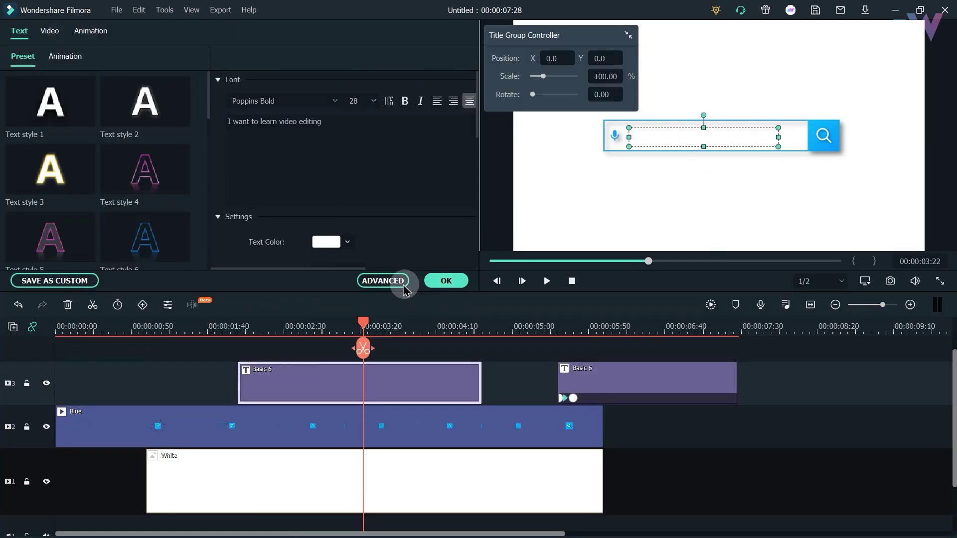
left_click(381, 281)
left_click(113, 283)
left_click(159, 379)
left_click(150, 470)
left_click(81, 349)
left_click(149, 519)
Enable the search title's text shadow and set the shadow color to black.
left_click(114, 283)
left_click(126, 321)
scroll(210, 349, "down", 2)
left_click(159, 342)
left_click(150, 430)
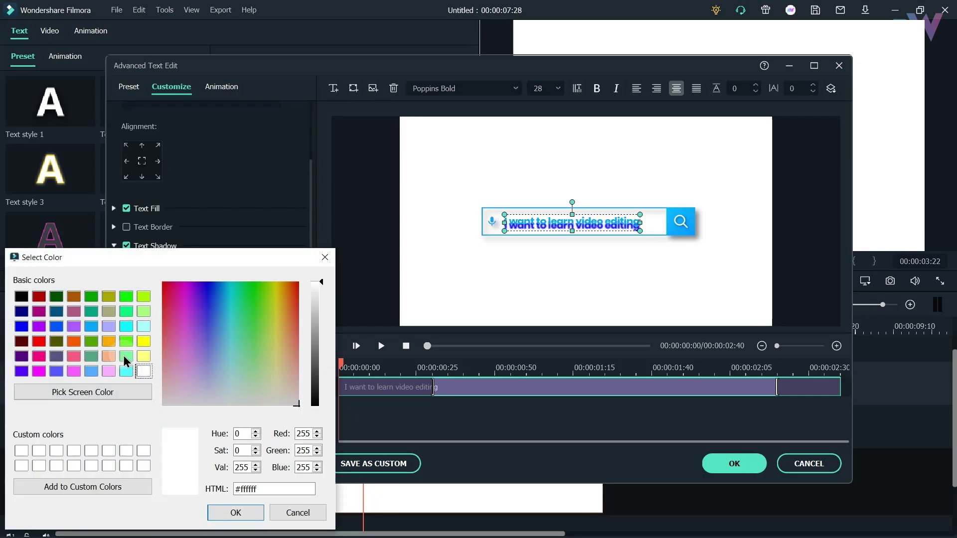
left_click(287, 513)
left_click(140, 342)
left_click(128, 416)
Set the search title's shadow to opacity 41%, blur 10 and distance 4, and apply the title changes.
scroll(214, 316, "down", 1)
left_click_drag(152, 406, 216, 406)
left_click_drag(160, 456, 128, 455)
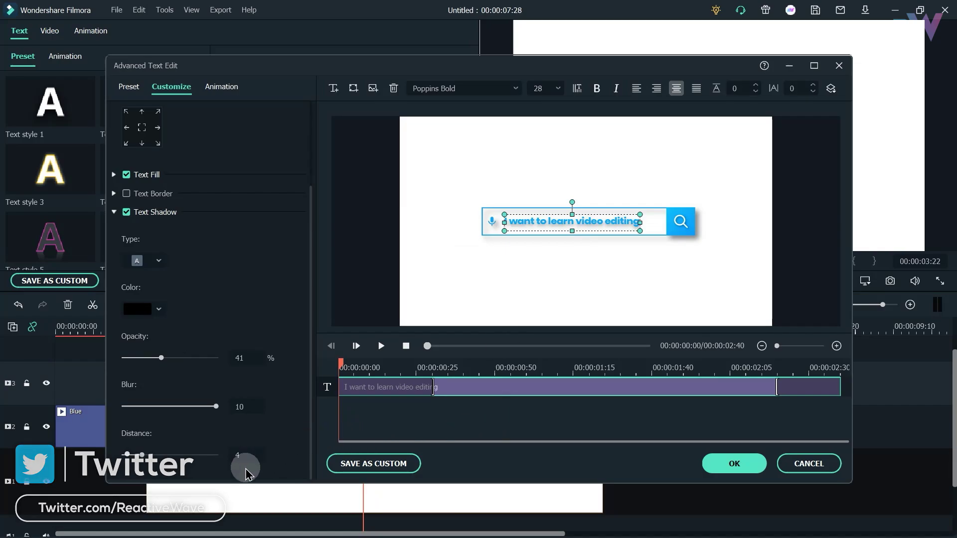
left_click(504, 261)
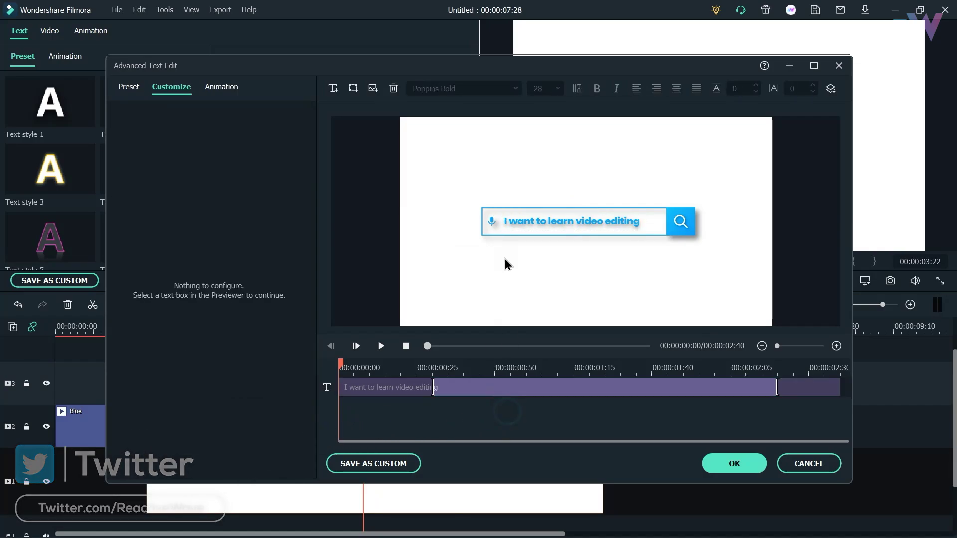
left_click(704, 461)
left_click(459, 280)
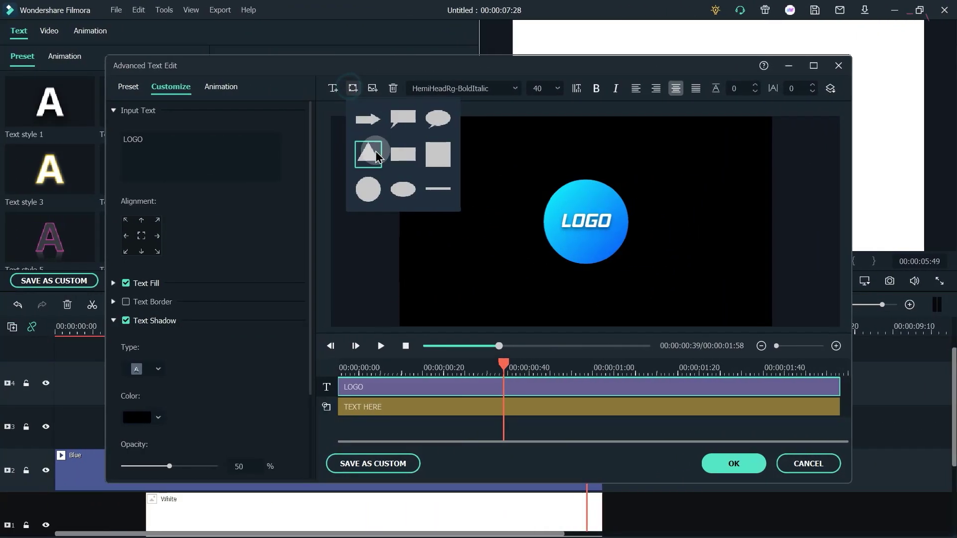
Look through the alternative shapes that can be added to the LOGO title in the advanced text editor.
left_click(384, 157)
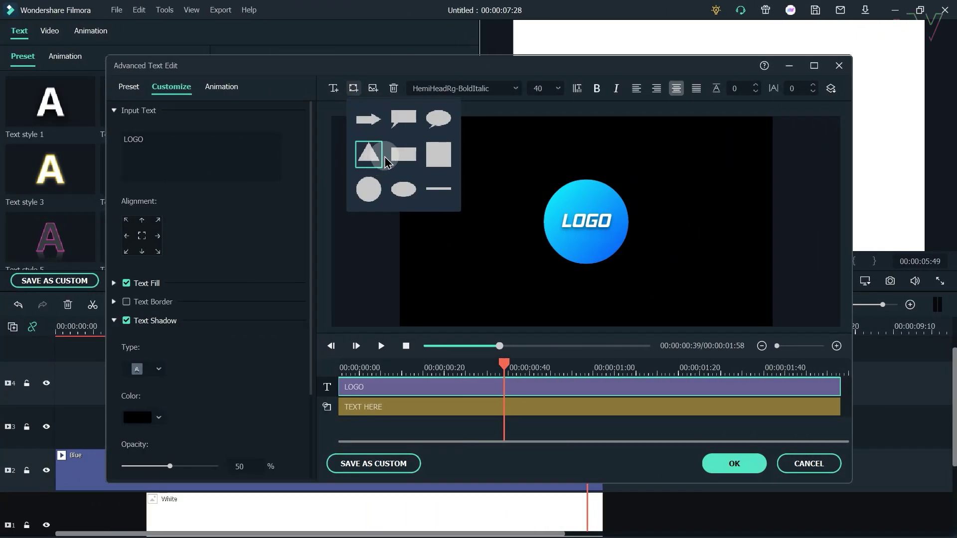
left_click(439, 119)
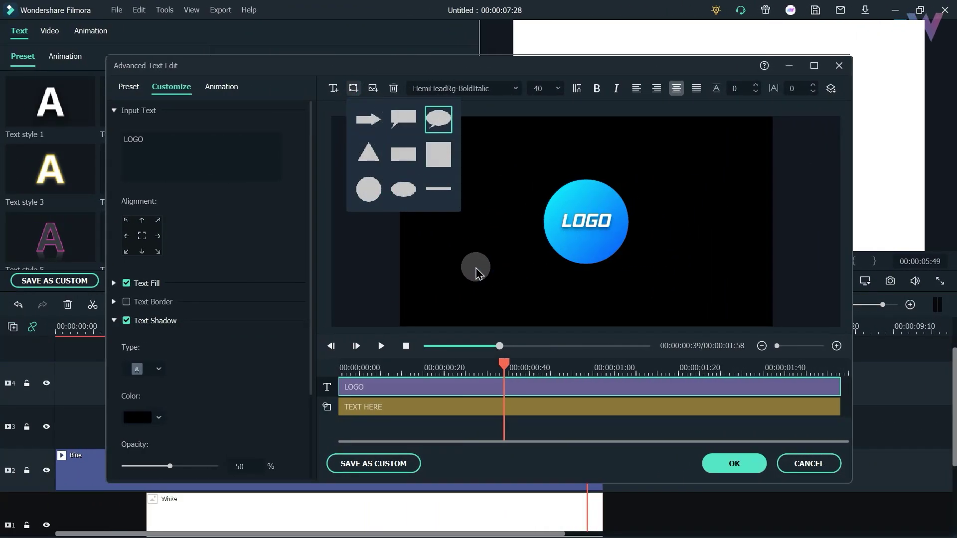
left_click(463, 273)
left_click(758, 459)
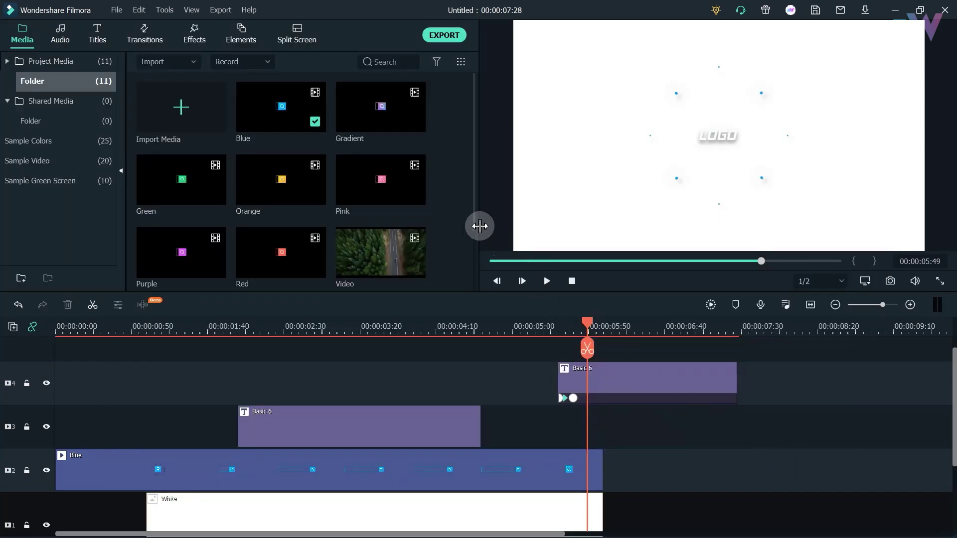
Place the Hexagon image on track 3 under the LOGO title and enable its drop shadow with distance 2, blur 9 and opacity 40.
scroll(435, 209, "down", 3)
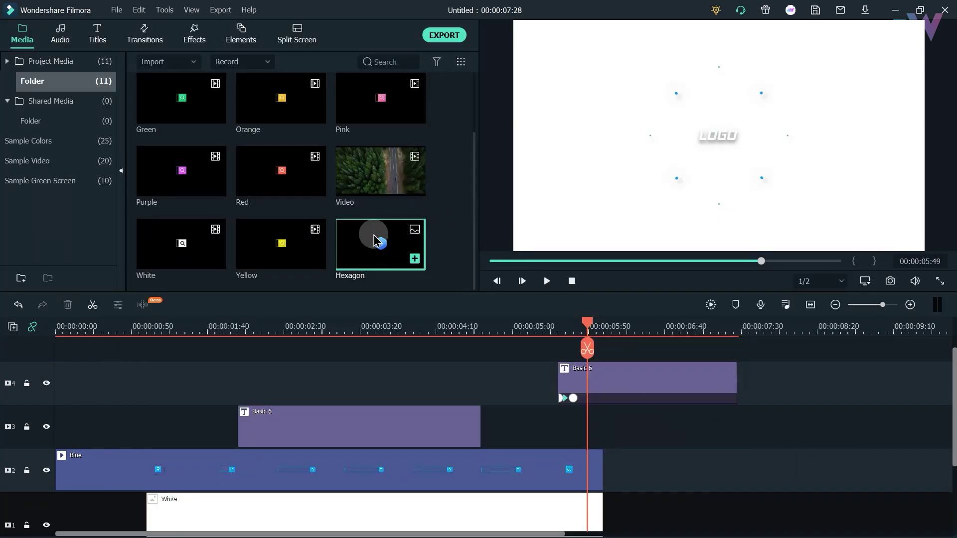
left_click_drag(367, 248, 563, 421)
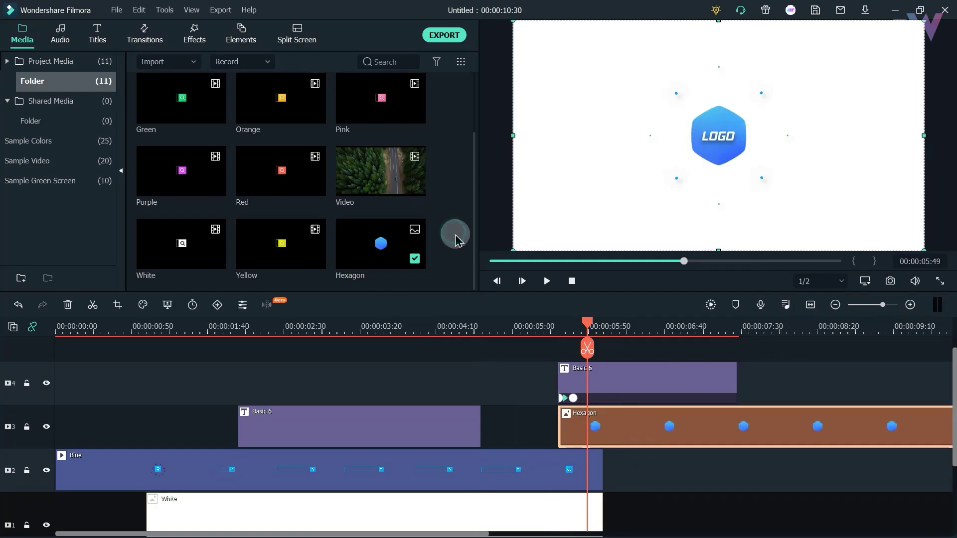
double_click(634, 427)
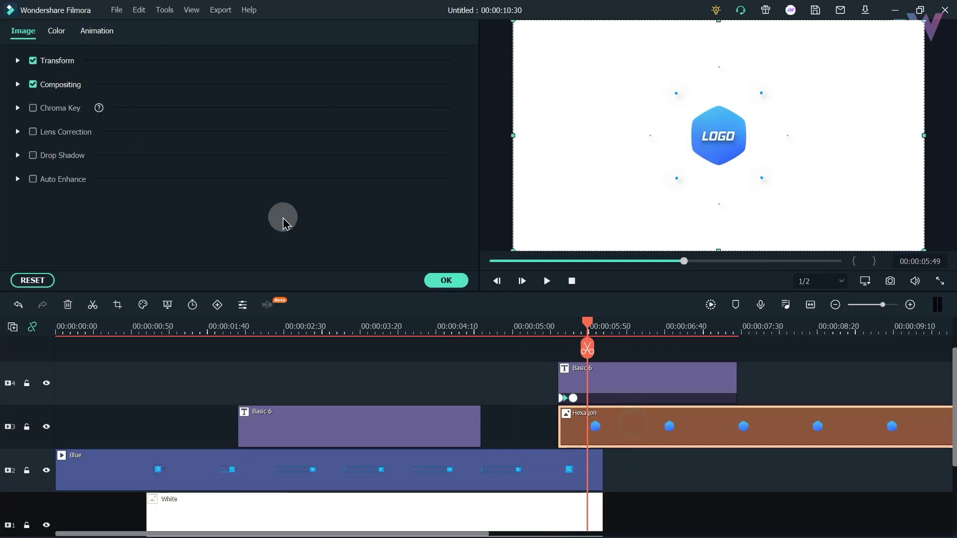
left_click(49, 158)
left_click_drag(156, 151, 160, 152)
left_click(446, 280)
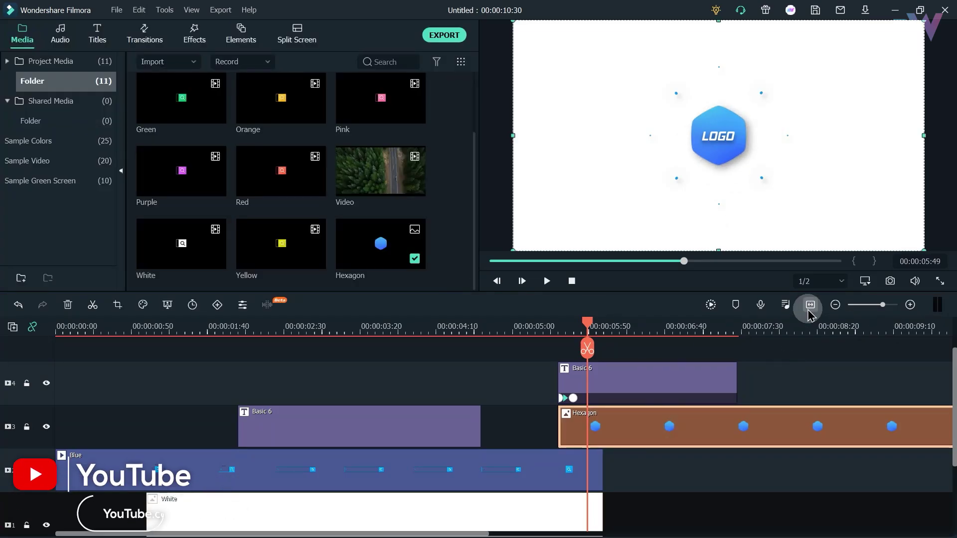
Trim the Hexagon clip so it ends together with the LOGO title above it.
left_click(810, 304)
left_click_drag(919, 419, 669, 407)
left_click(811, 304)
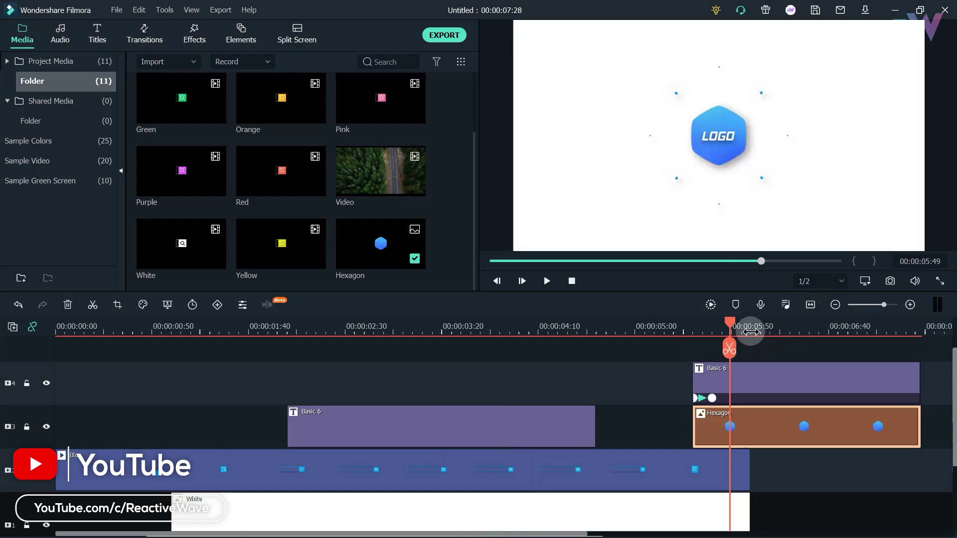
Add a custom animation keyframe with scale 0% at the Hexagon's start, and move the playhead to the LOGO title's second keyframe.
double_click(741, 428)
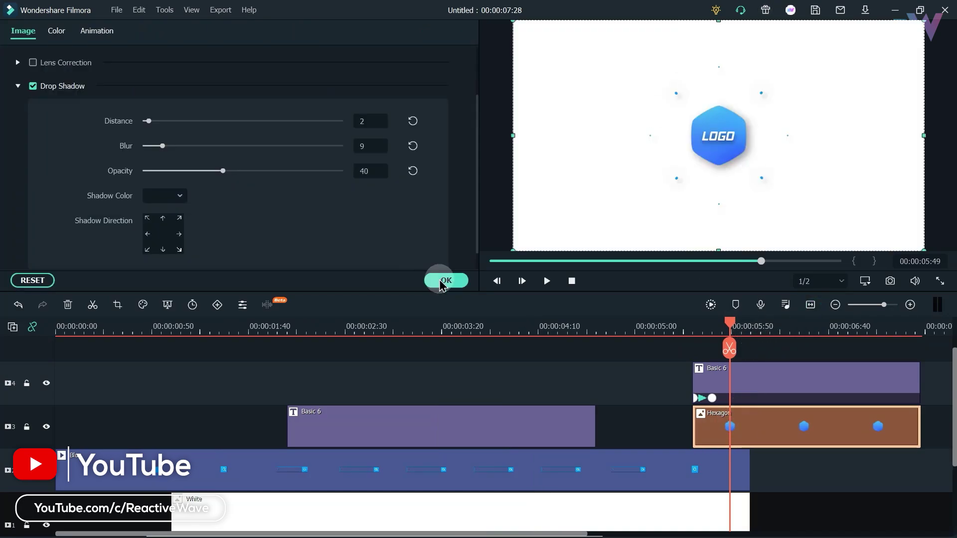
left_click(97, 31)
left_click(65, 56)
left_click_drag(759, 331, 695, 324)
left_click(179, 105)
left_click_drag(195, 163, 114, 164)
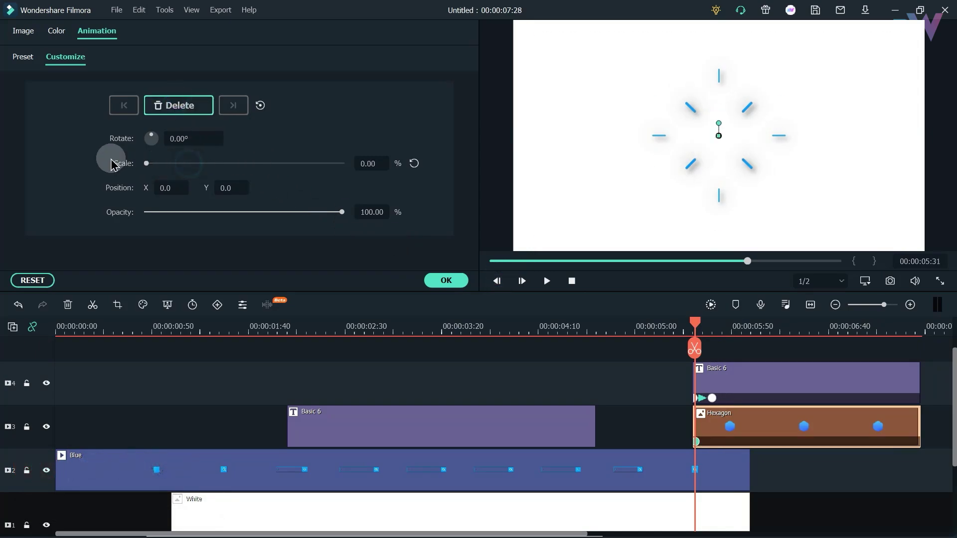
left_click_drag(695, 323, 713, 327)
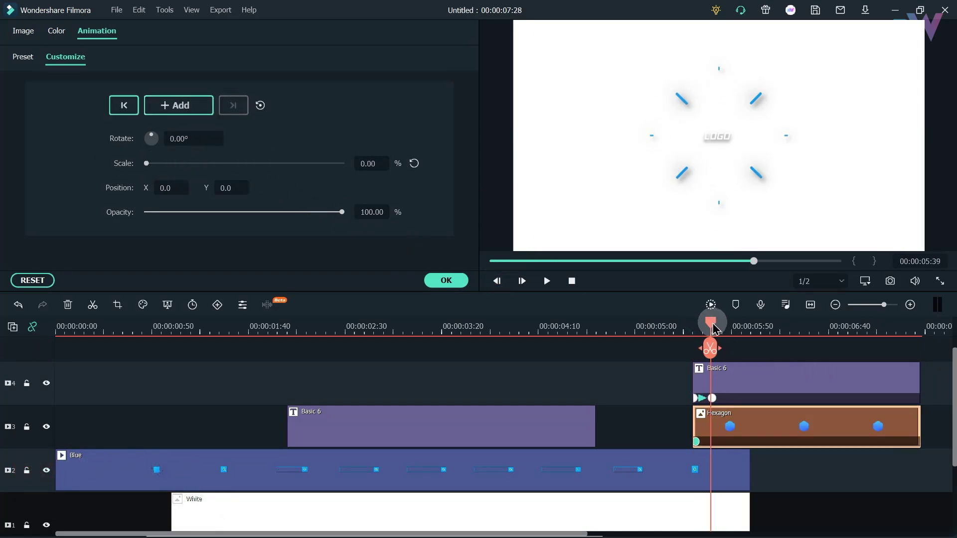
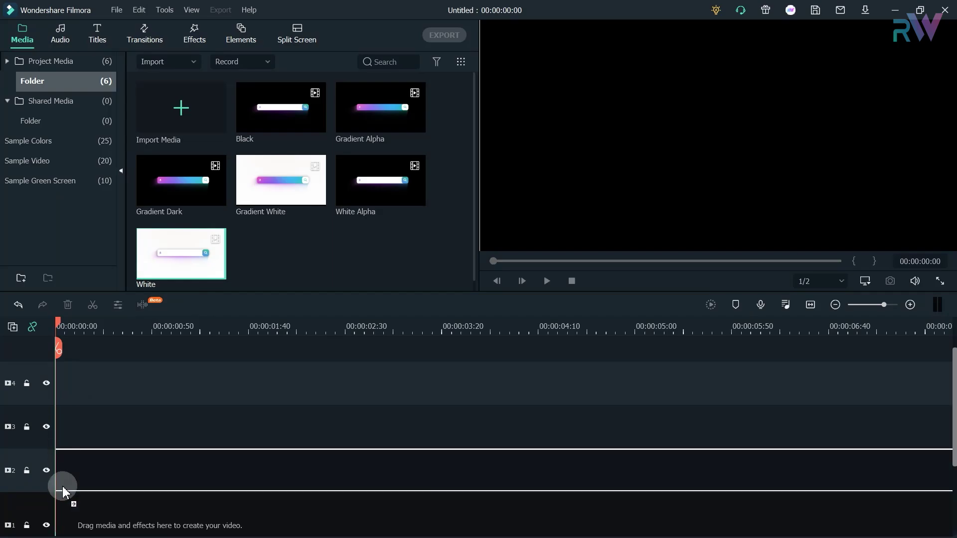
Add a Basic 6 title on track 2 above the White clip from 00:00:02:00 and cut off everything after 00:00:05:15.
left_click(811, 305)
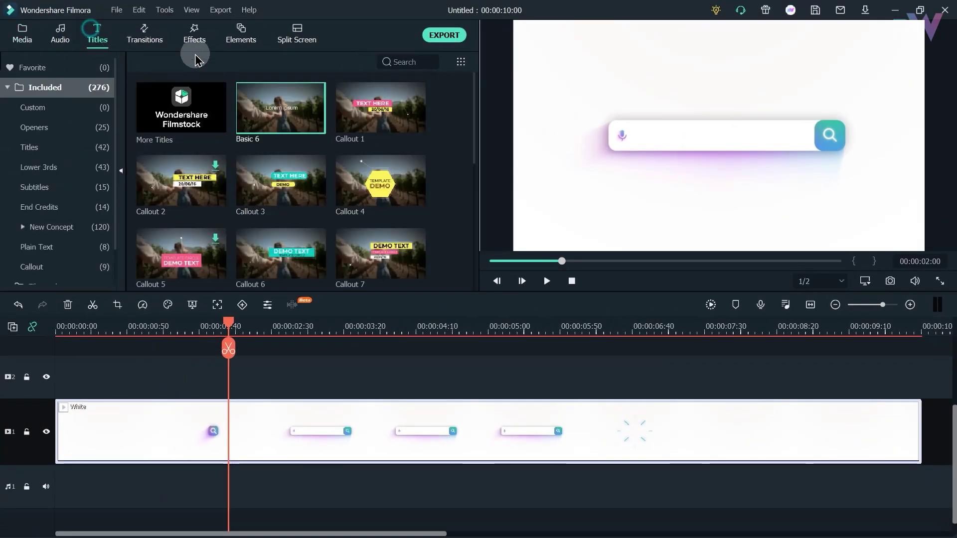
left_click_drag(119, 55, 84, 377)
left_click(557, 325)
left_click_drag(634, 326, 510, 321)
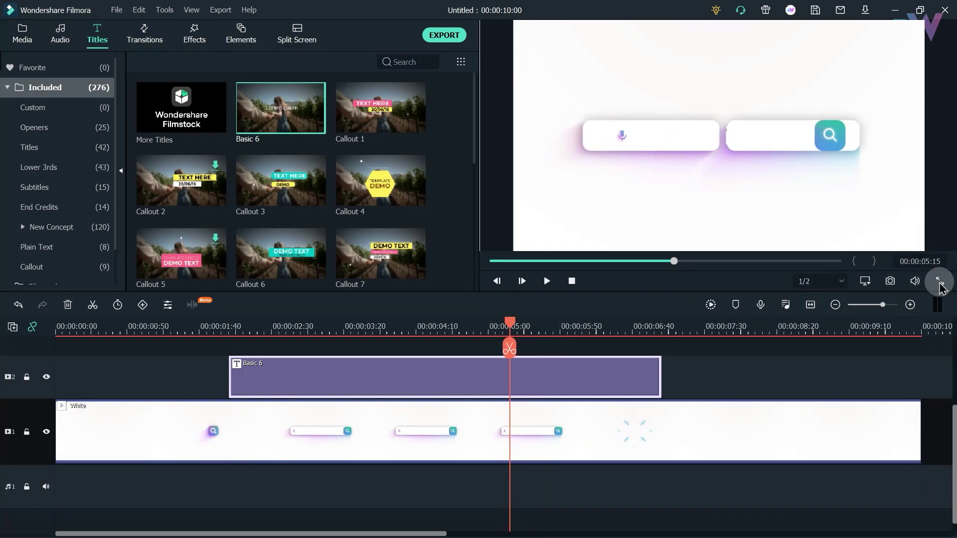
right_click(546, 369)
left_click(570, 175)
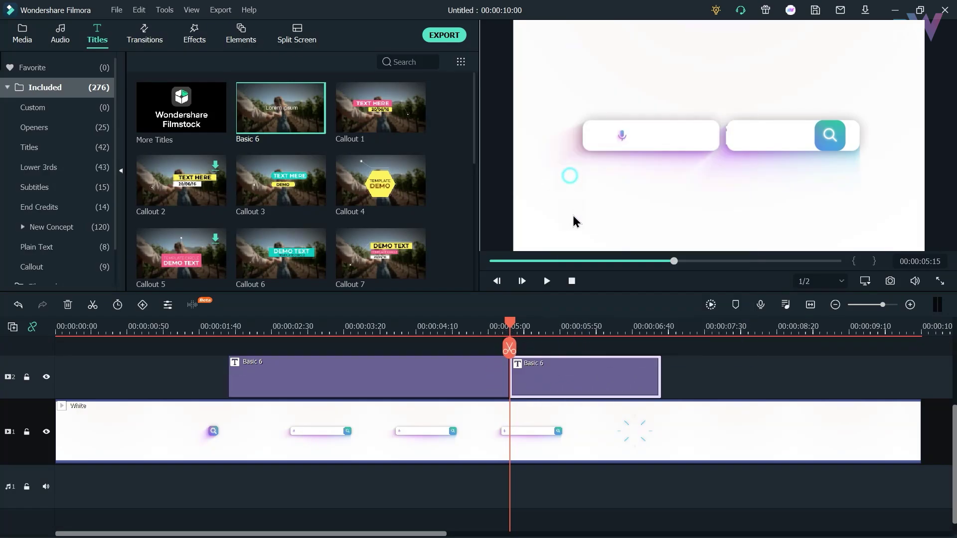
left_click(77, 310)
In the advanced text editor, set the title's text to "I want to learn video editing" with a purple fill.
left_click(359, 327)
double_click(397, 368)
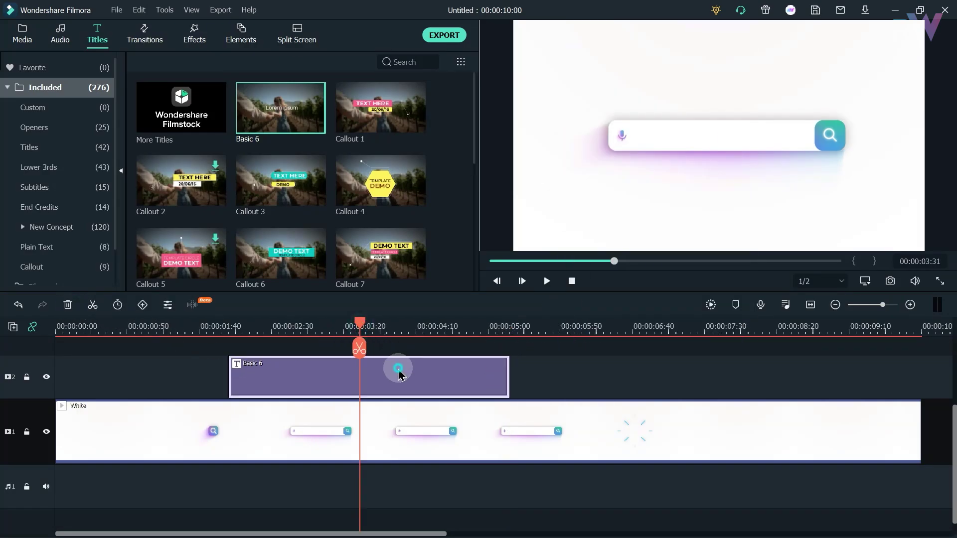
left_click(394, 282)
left_click(159, 380)
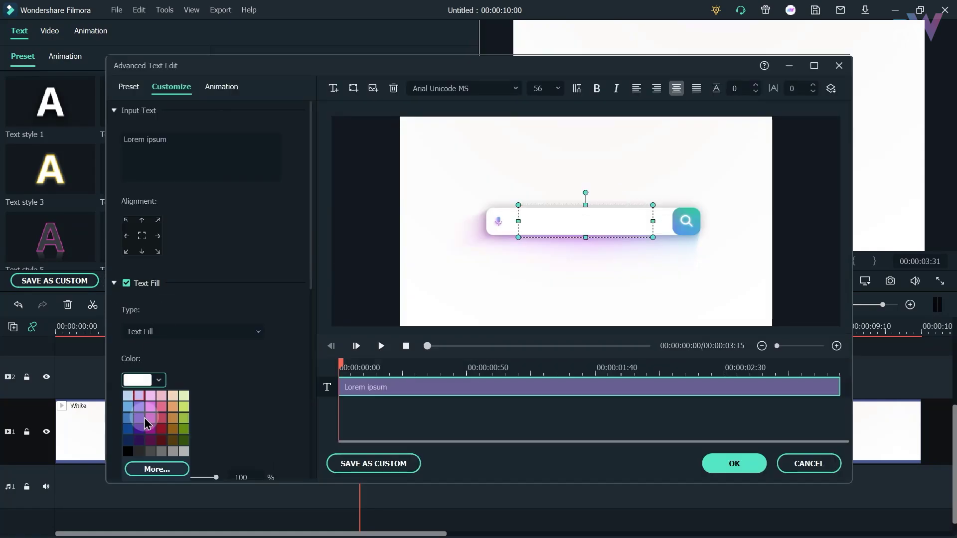
left_click(150, 413)
type("I want to learn video editing")
Set the search title's font to Poppins Bold at size 28 and fit the text inside the search bar.
left_click(477, 90)
type("Mo")
left_click(564, 132)
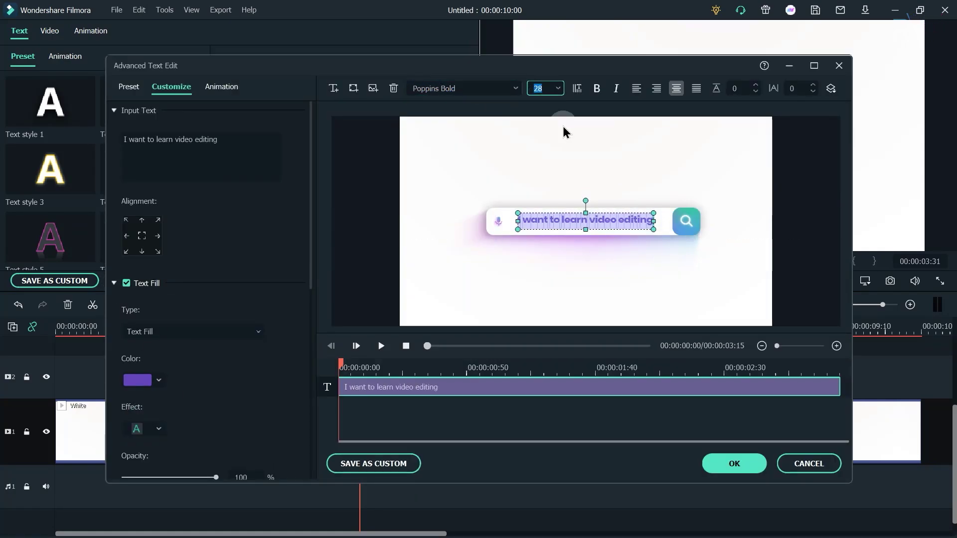
key("space")
Enable the search title's text shadow and set the shadow color to purple.
left_click(131, 329)
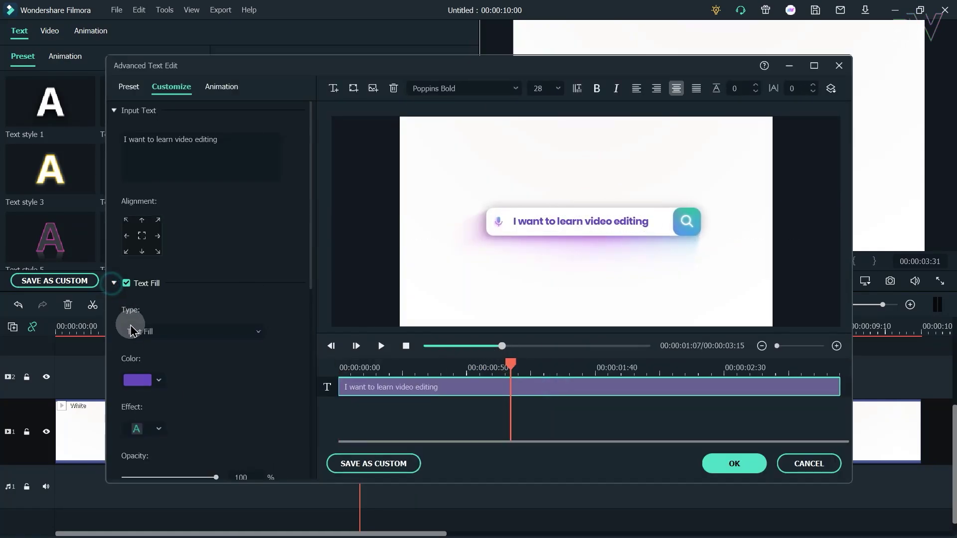
left_click(115, 283)
left_click(126, 321)
scroll(201, 303, "down", 2)
left_click(138, 344)
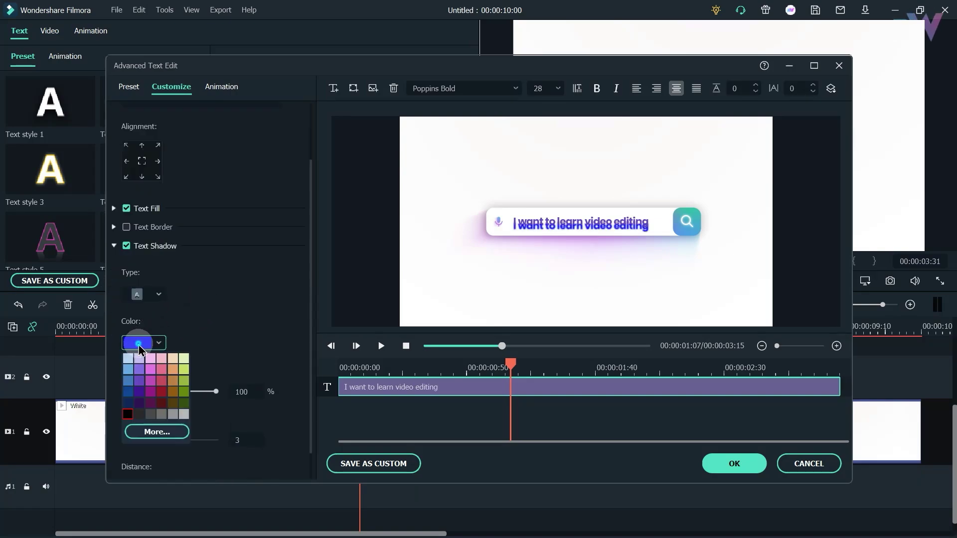
left_click(139, 381)
Set the title's shadow to opacity 50%, blur 10 and distance 5, and change its color to a darker purple.
scroll(229, 335, "down", 1)
left_click_drag(216, 358, 170, 358)
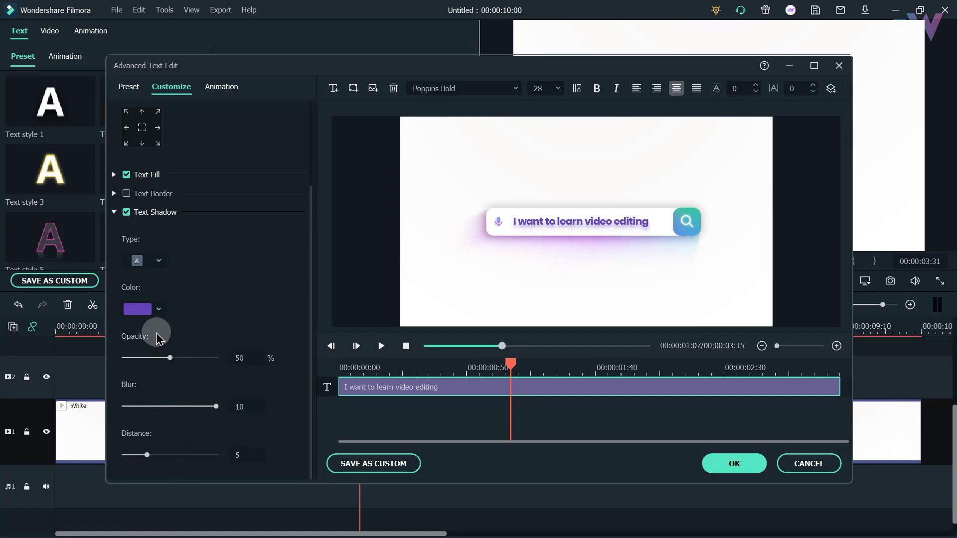
left_click(138, 310)
left_click(144, 359)
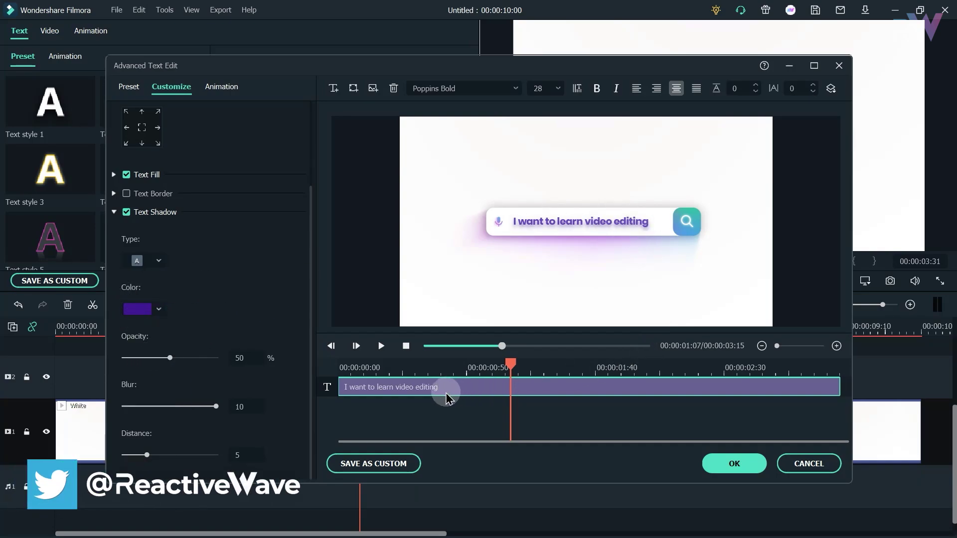
Apply the Type Writer animation to the search title, shift the start of its exit section to 00:00:02:45, and confirm the title.
left_click(532, 366)
left_click(219, 87)
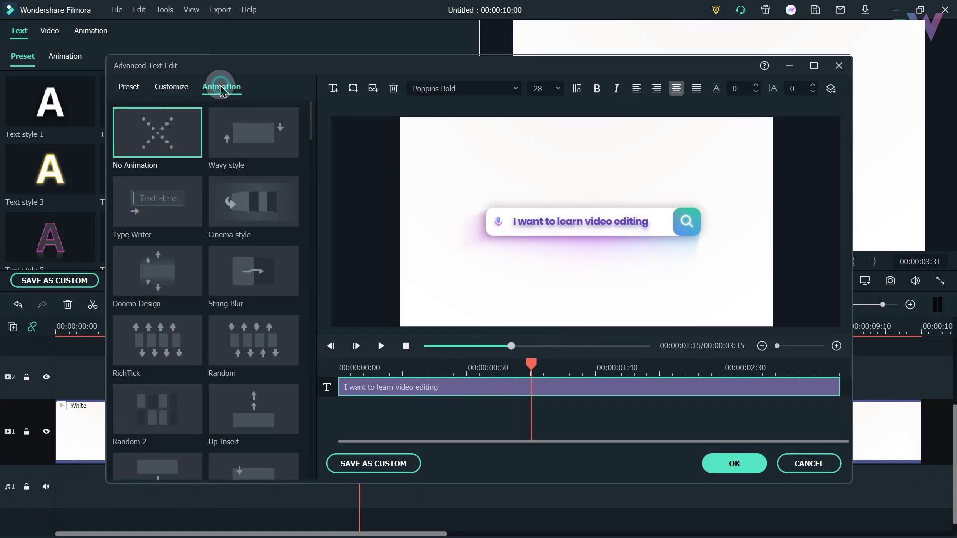
left_click(145, 203)
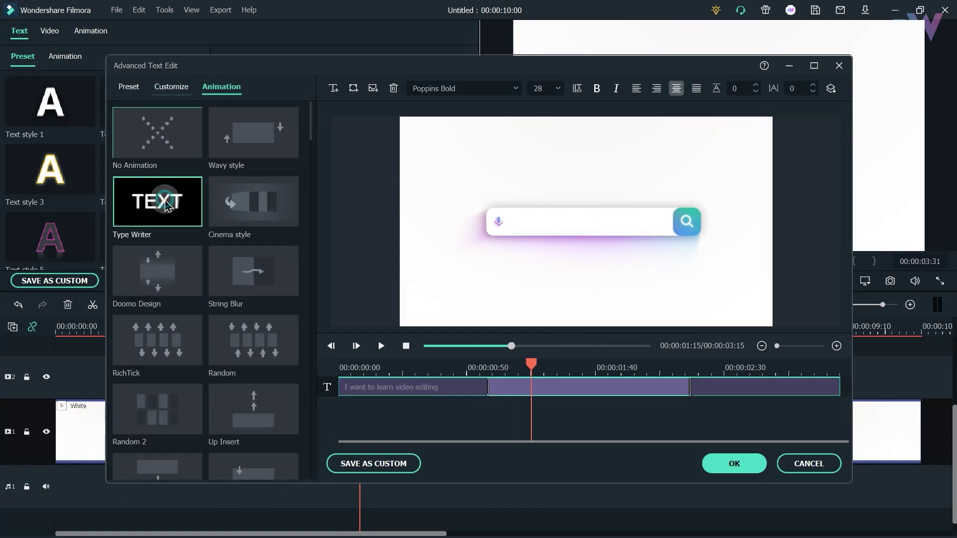
left_click(459, 364)
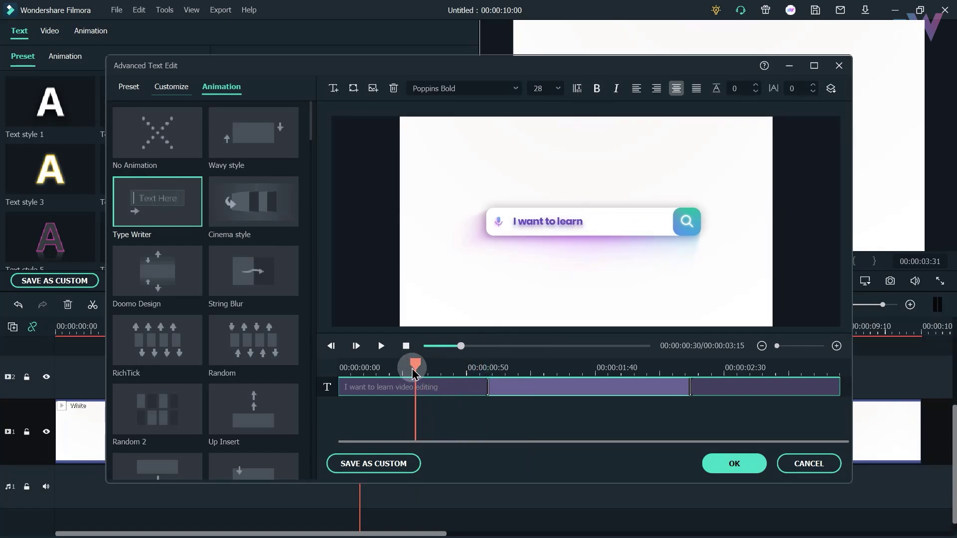
left_click_drag(412, 370, 823, 391)
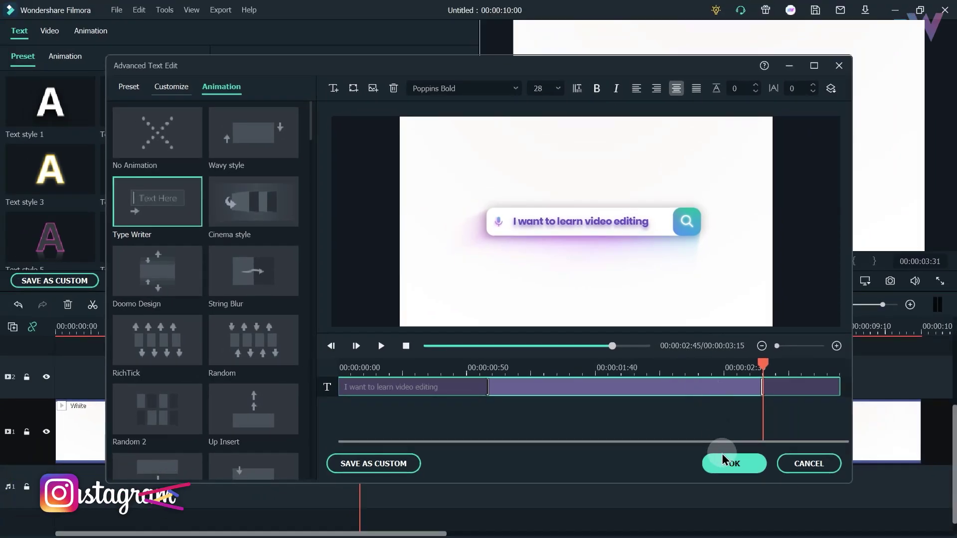
left_click(781, 506)
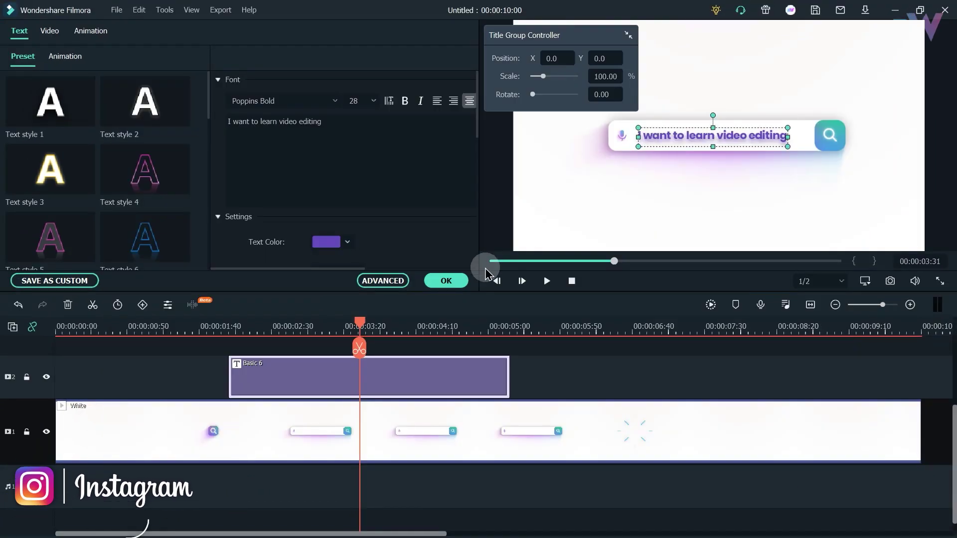
left_click(446, 281)
Add a second Basic 6 title on track 2 at 00:00:06:00, ending with the White clip.
left_click_drag(603, 331, 581, 335)
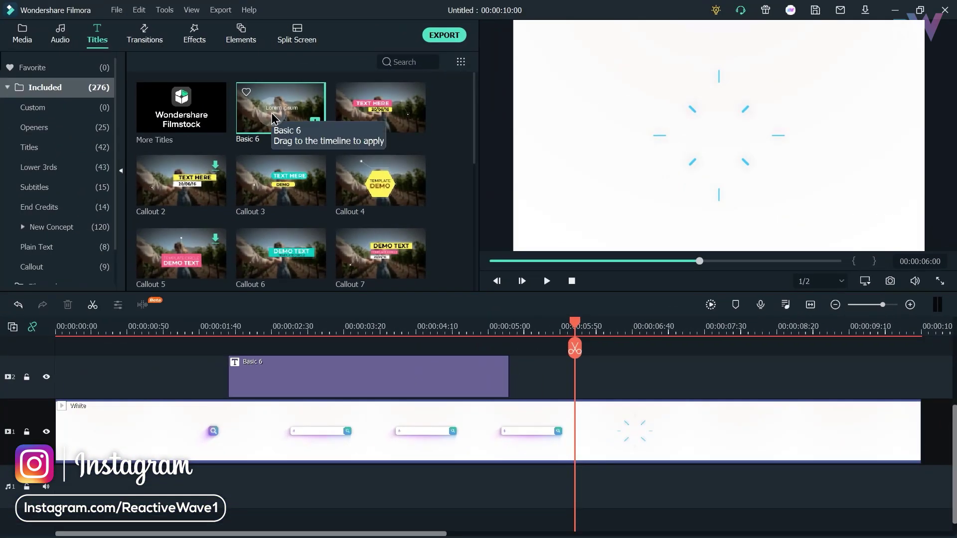
left_click_drag(269, 116, 588, 359)
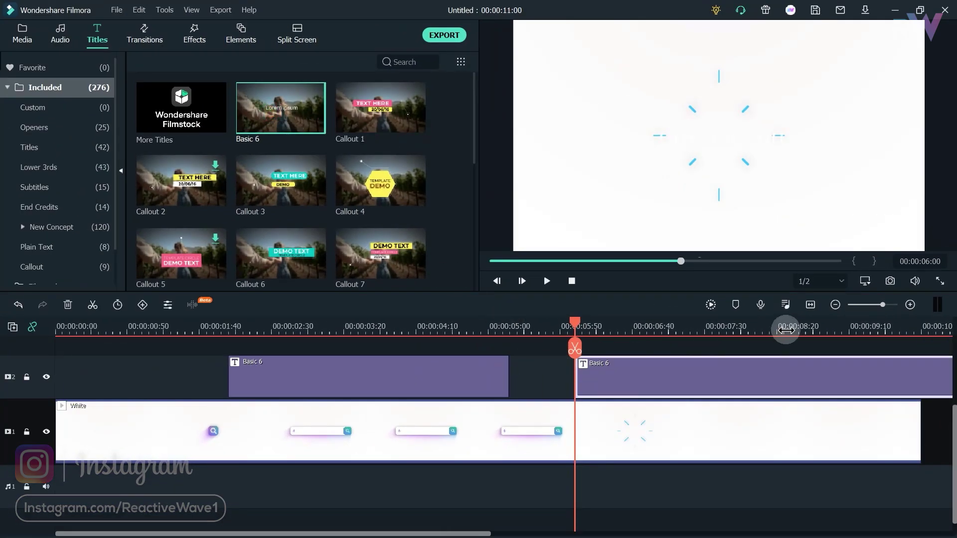
In the advanced text editor, replace the second title's placeholder text with a blue gradient circle and add the text "LOGO".
double_click(698, 374)
left_click(384, 278)
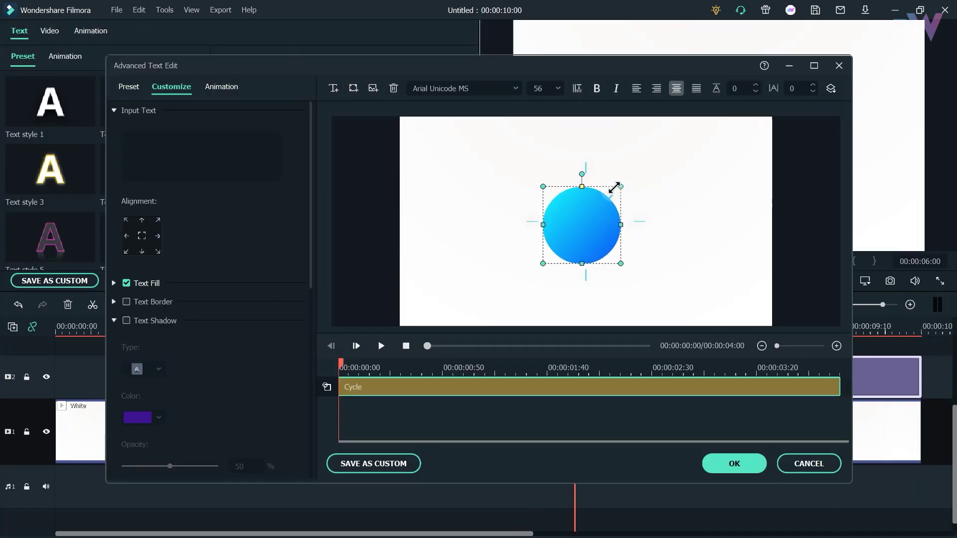
left_click(333, 89)
type("LOGO")
Style the LOGO text in HemiHeadRg-BoldItalic size 32 with a text shadow, center it on the circle, and apply the title.
left_click(464, 88)
left_click(126, 321)
left_click(444, 429)
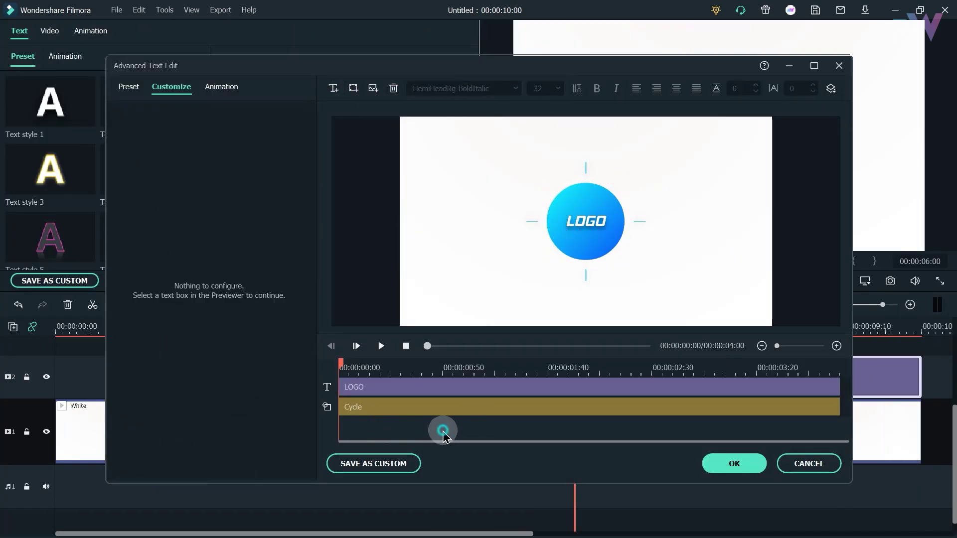
left_click(594, 228)
left_click(733, 463)
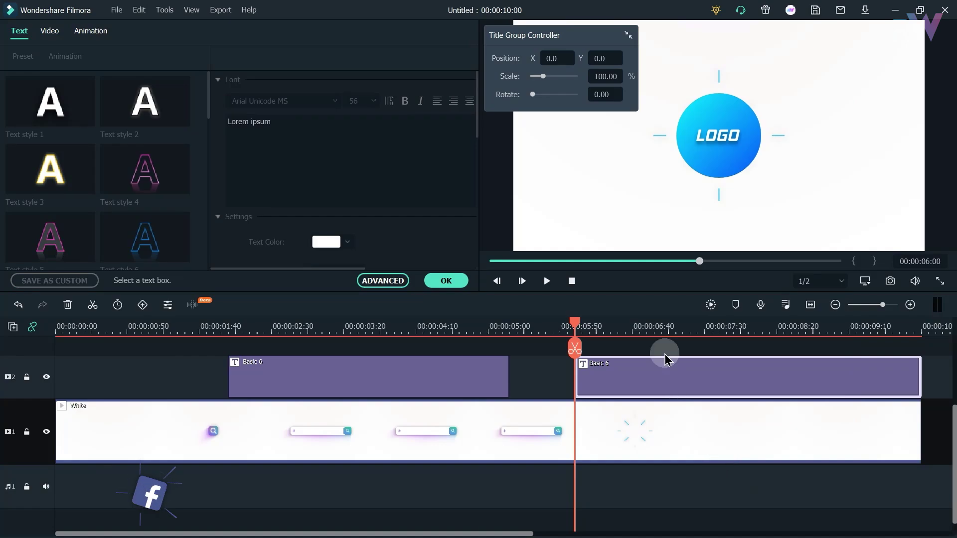
Add a custom animation keyframe with scale 0% to the logo title at 00:00:06:00.
left_click(90, 30)
left_click(66, 57)
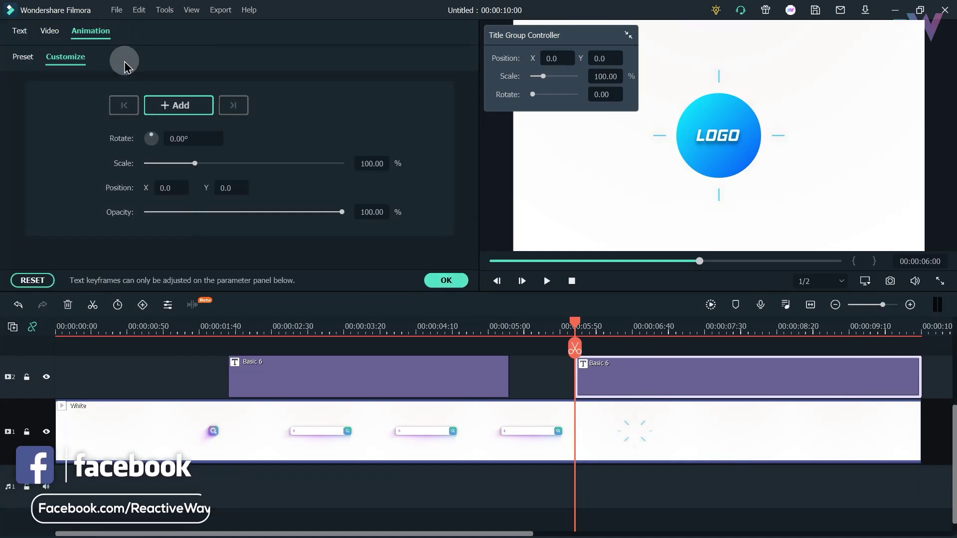
left_click(179, 105)
left_click_drag(194, 163, 132, 165)
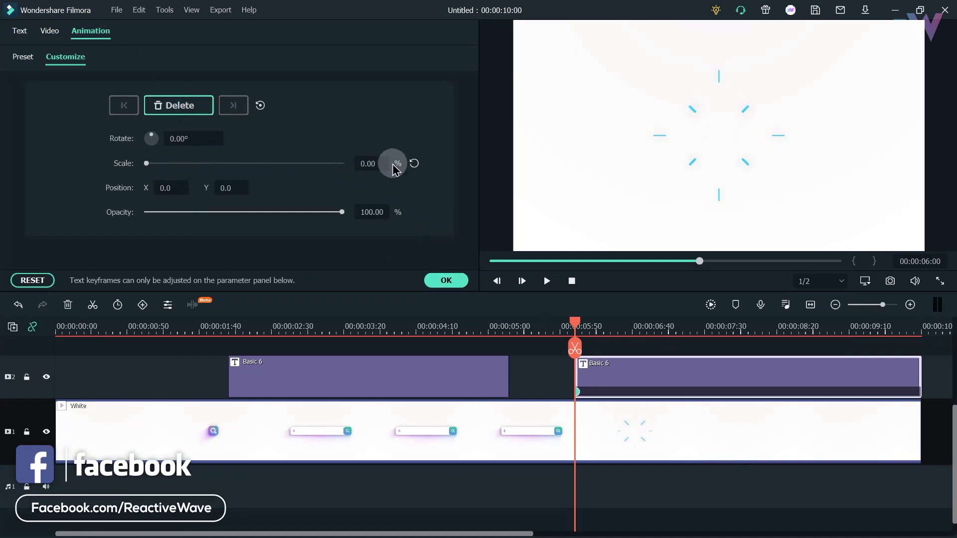
Add a second logo title keyframe at 00:00:06:10 with the scale reset to 100%, and confirm the animation.
left_click_drag(578, 326, 591, 328)
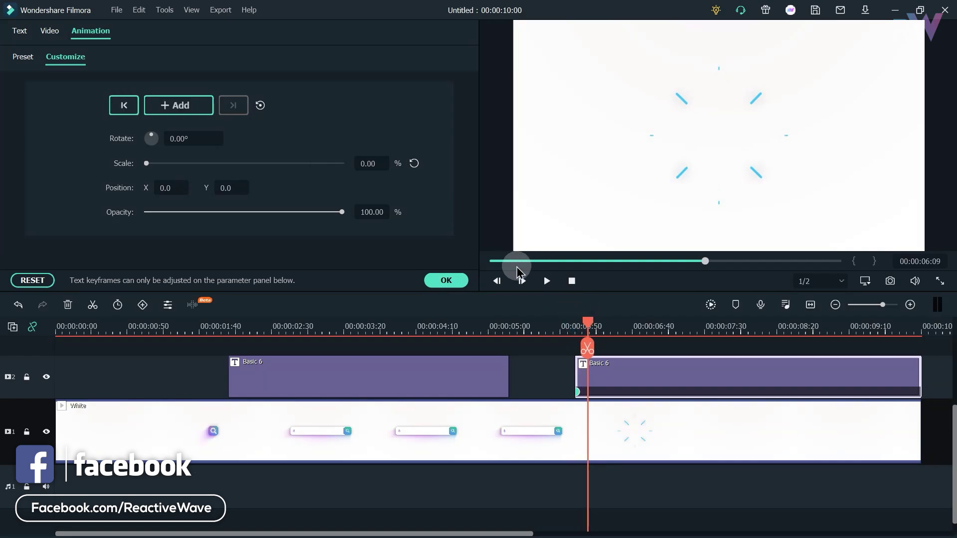
left_click(522, 279)
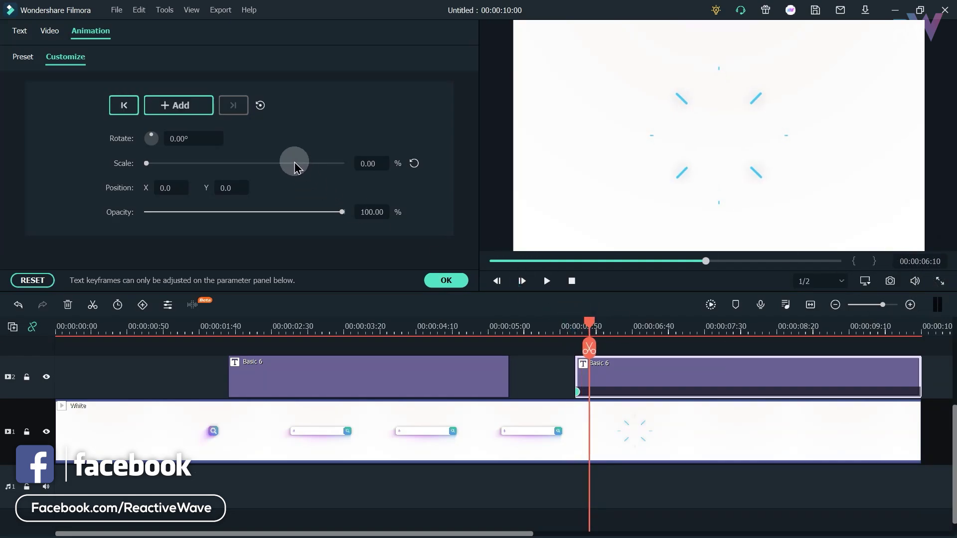
left_click(414, 163)
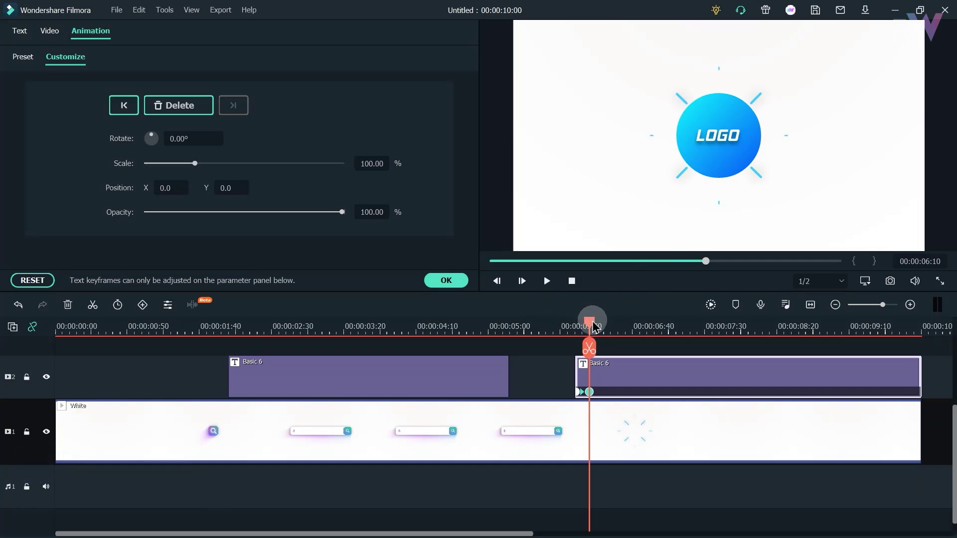
left_click(451, 280)
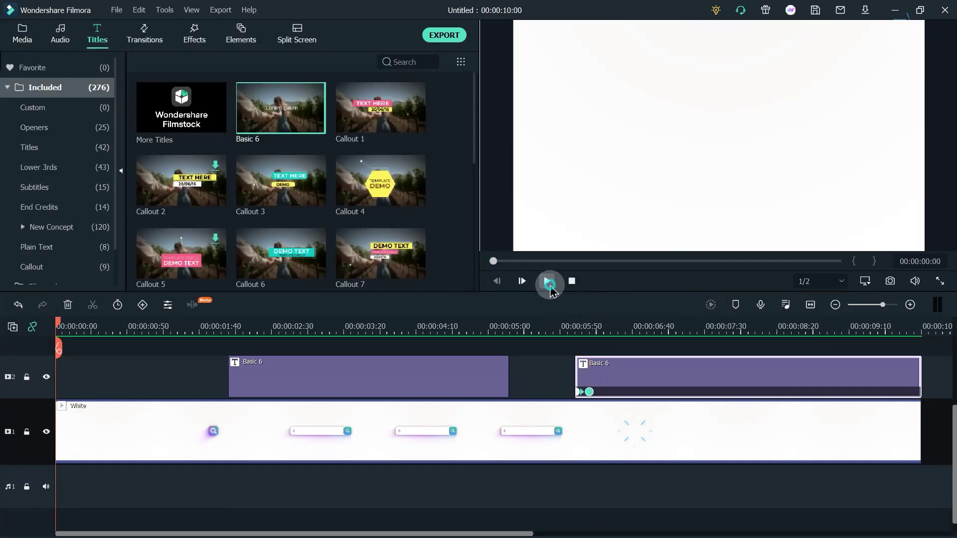
Play the completed white search bar intro from the beginning to review its logo reveal.
left_click(549, 282)
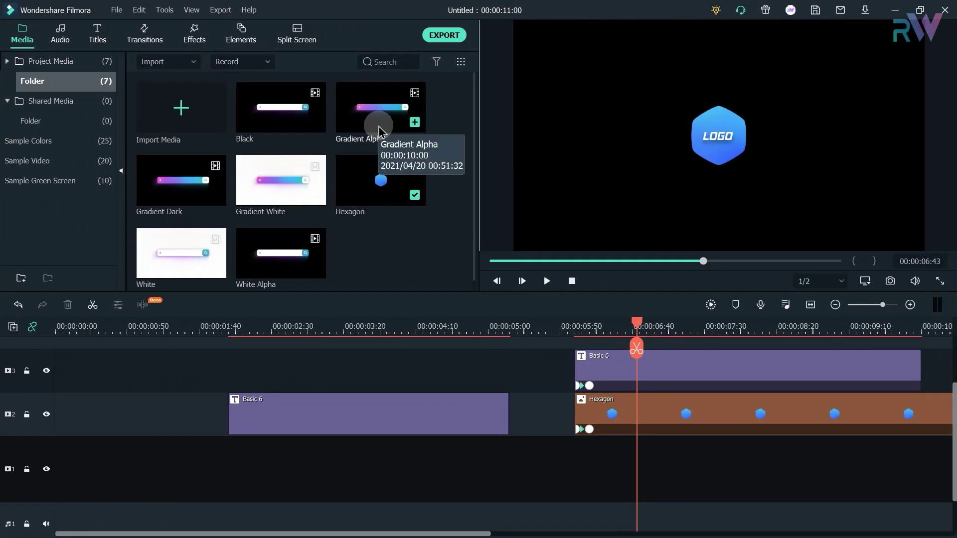
Place the White Alpha clip at the start of video track 1 and preview the search bar text at 00:00:03:40.
left_click(380, 128)
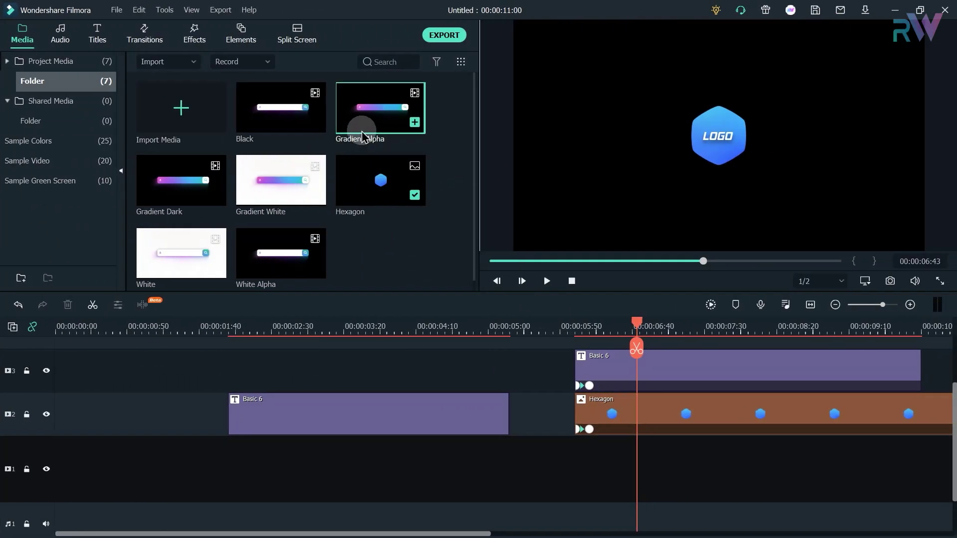
left_click(263, 193)
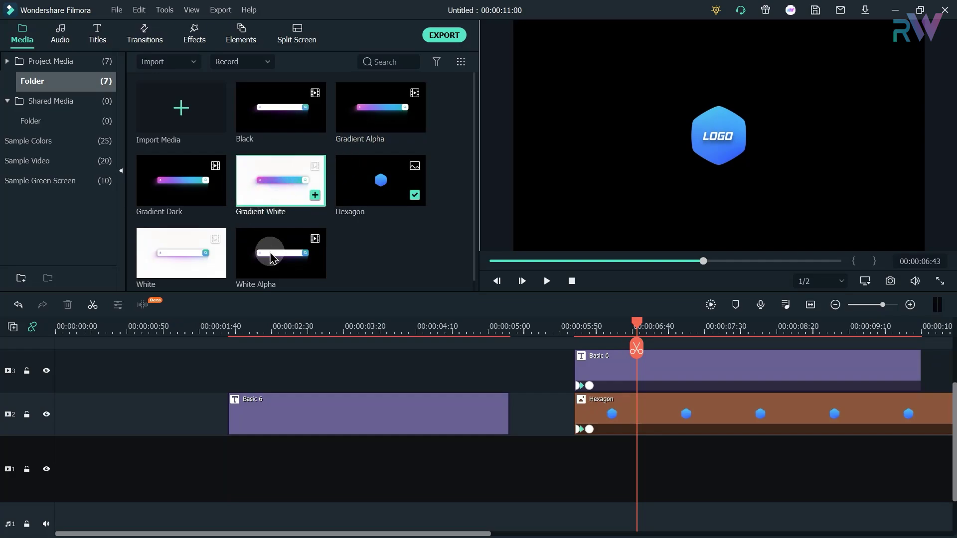
left_click(276, 275)
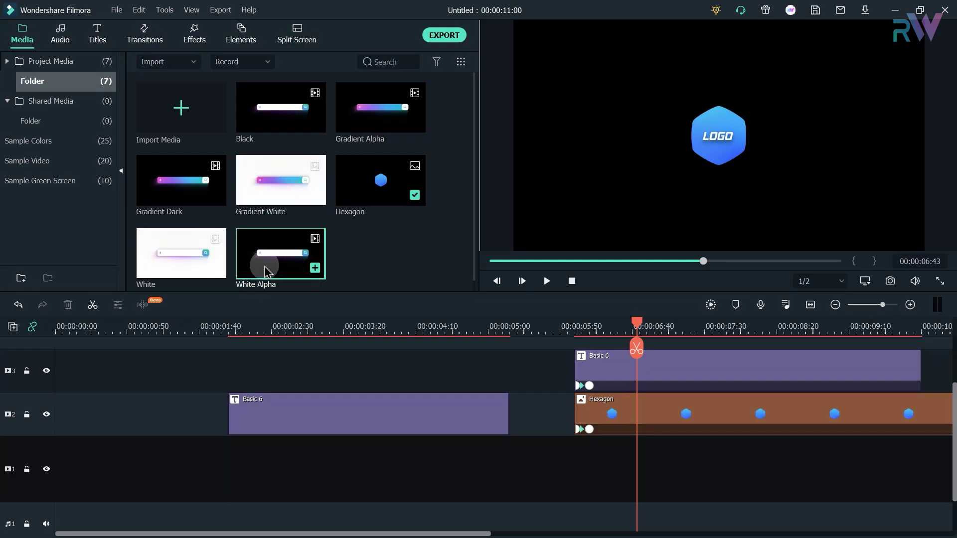
left_click(366, 130)
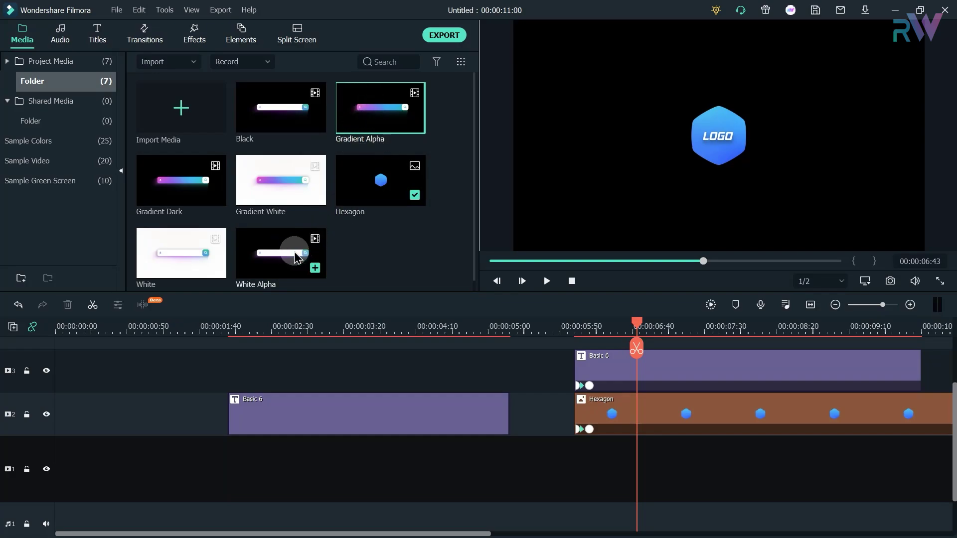
left_click(273, 259)
left_click_drag(378, 267, 87, 456)
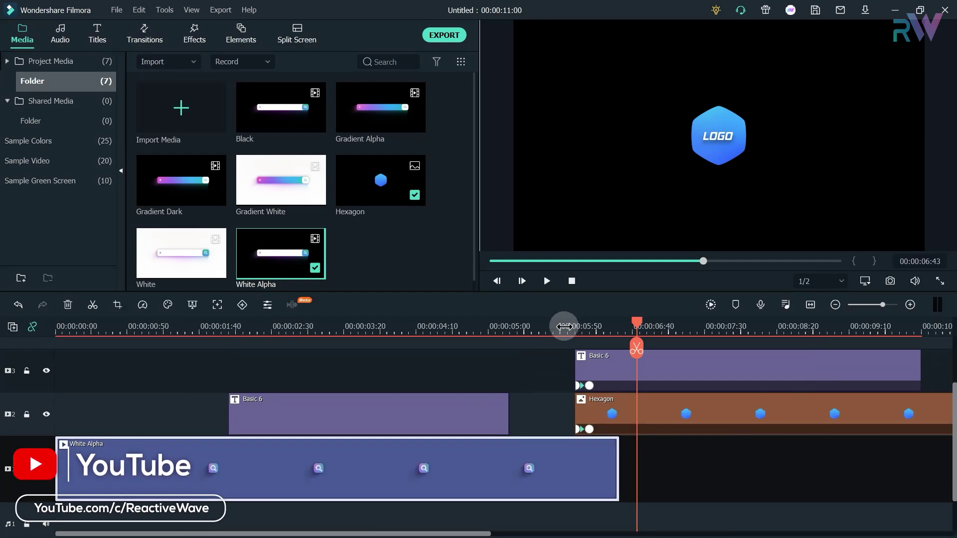
left_click(374, 328)
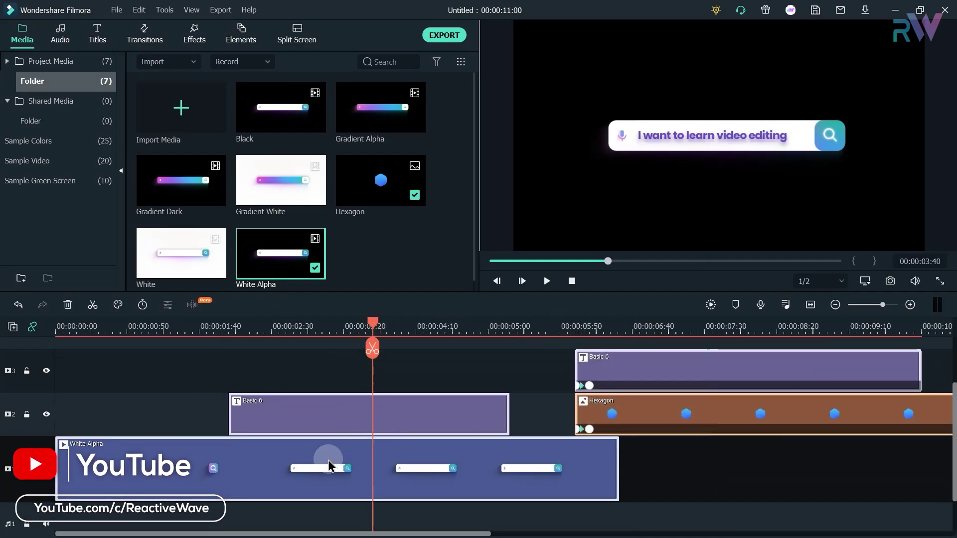
Move all the clips up one track and place the Yellow Cream sample color at the start of video track 1.
scroll(331, 459, "down", 1)
left_click(387, 470)
left_click(69, 141)
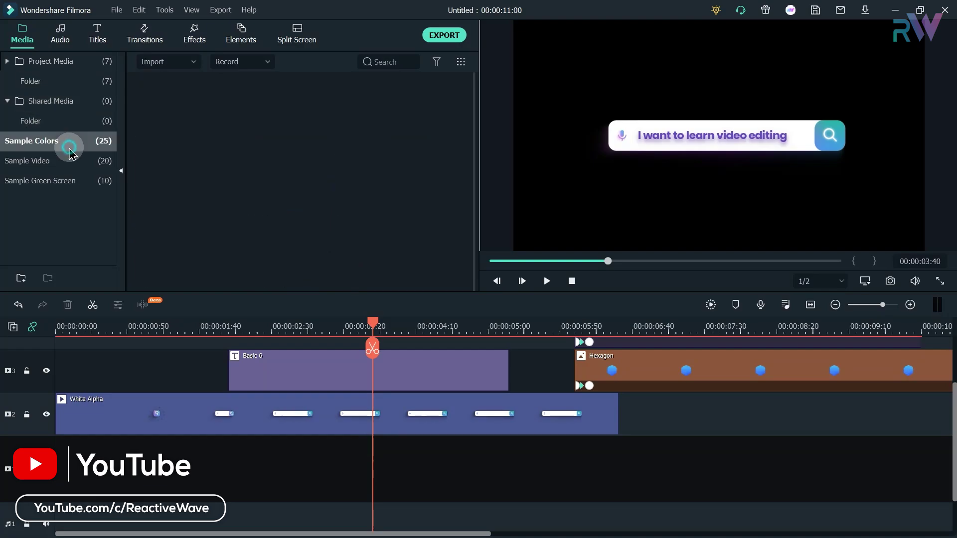
left_click_drag(198, 260, 94, 469)
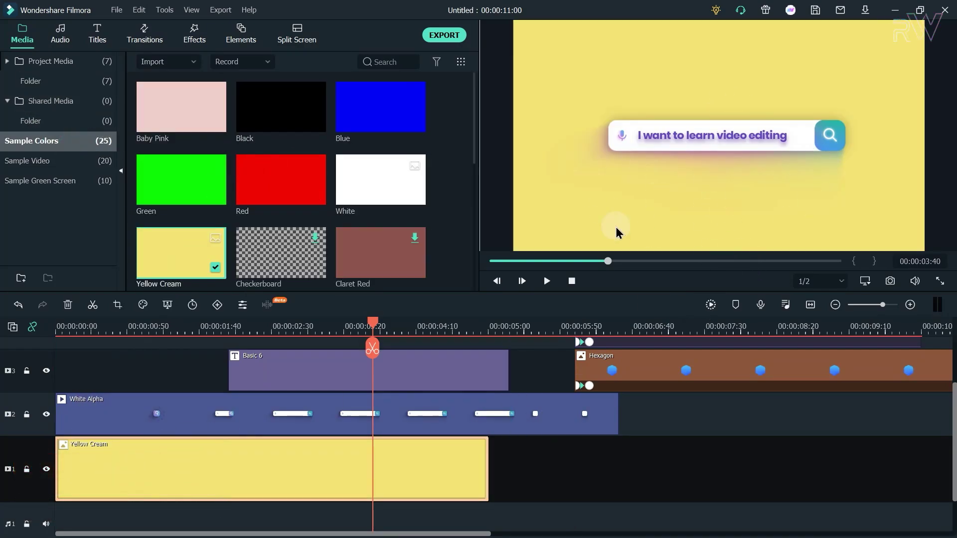
Extend the Yellow Cream background and trim the Hexagon clip to end at 00:00:10:00, and preview the logo reveal around 00:00:06:26.
left_click_drag(489, 454, 776, 454)
left_click_drag(864, 364, 776, 363)
left_click(811, 305)
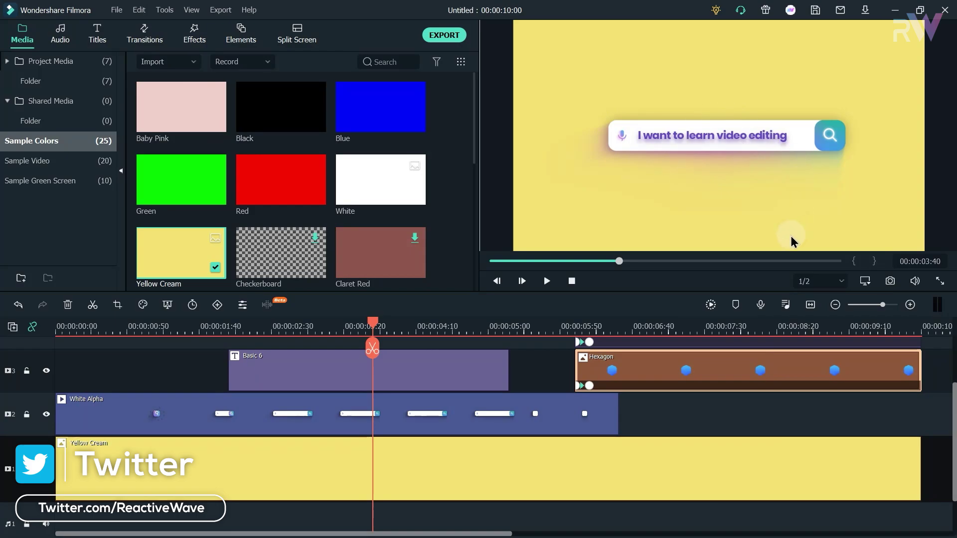
left_click_drag(476, 319, 617, 338)
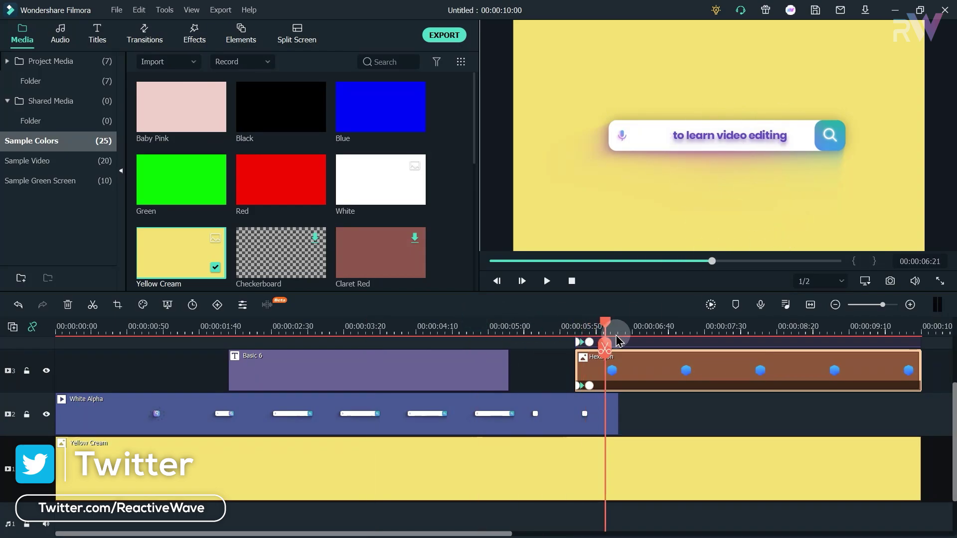
Replace the White Alpha clip on video track 2 with the Gradient Alpha clip from the project media.
left_click(49, 60)
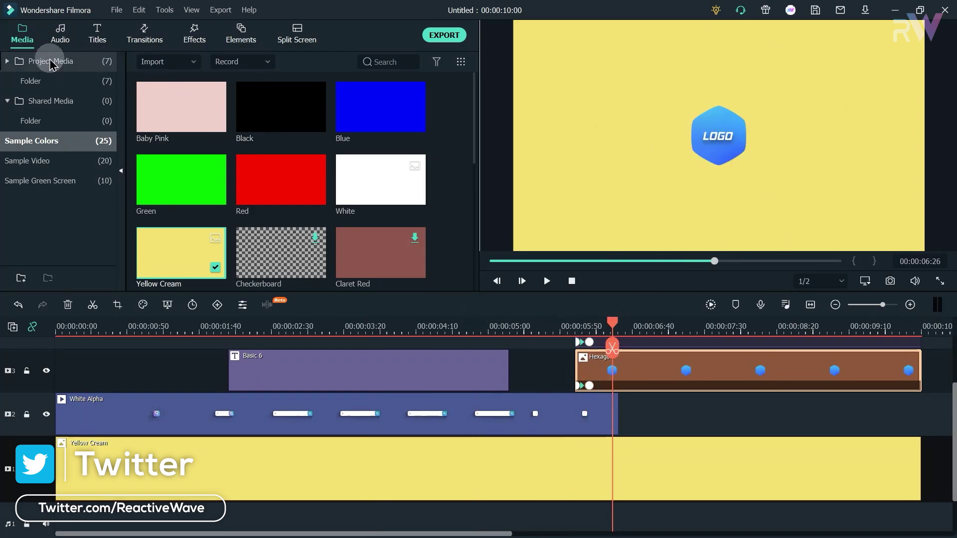
left_click(448, 404)
left_click(395, 326)
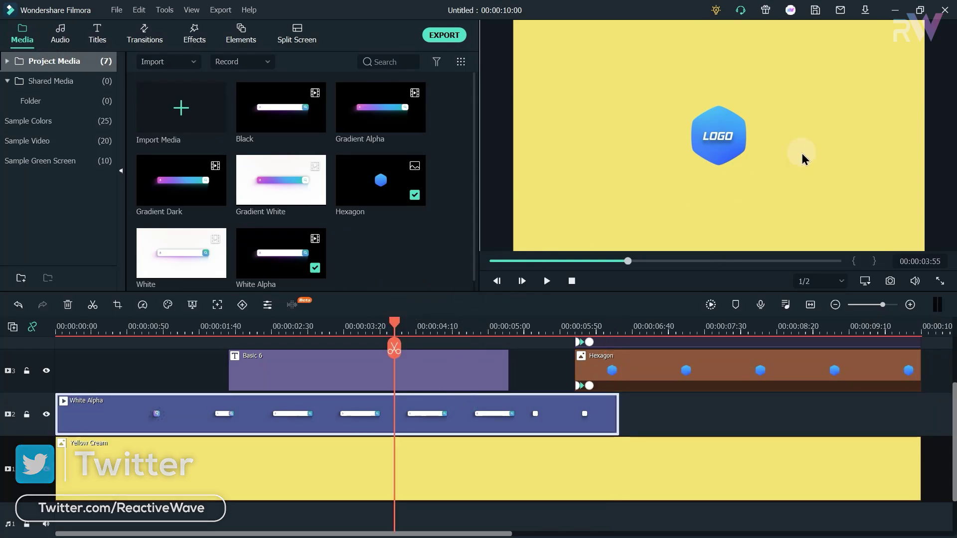
left_click(68, 304)
left_click_drag(381, 107, 122, 397)
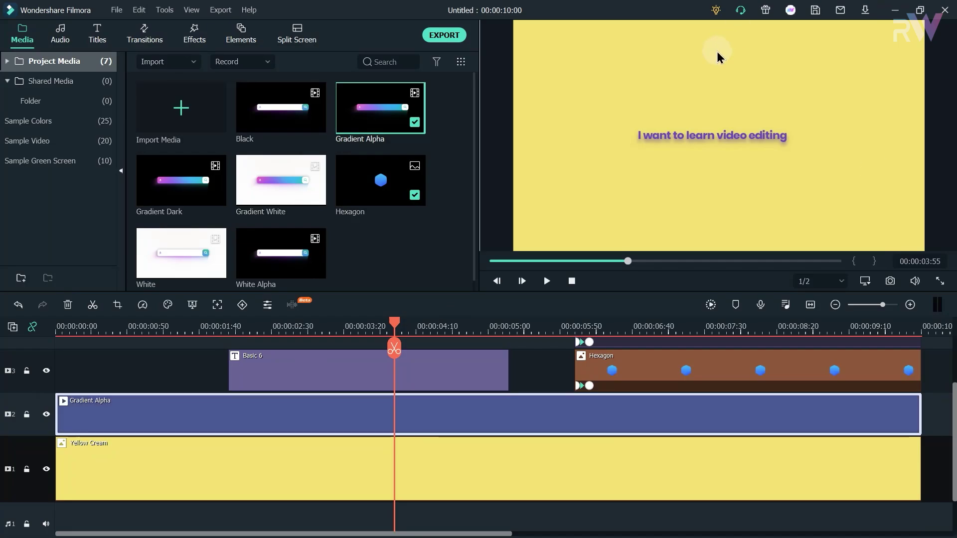
left_click(714, 76)
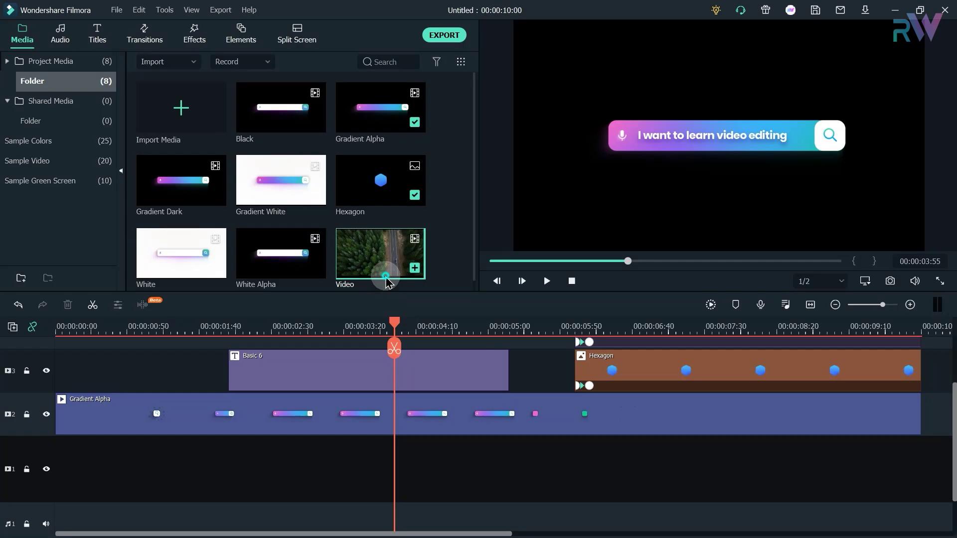
Place the Video clip at the start of the empty video track 1 as the background.
left_click_drag(384, 262, 30, 473)
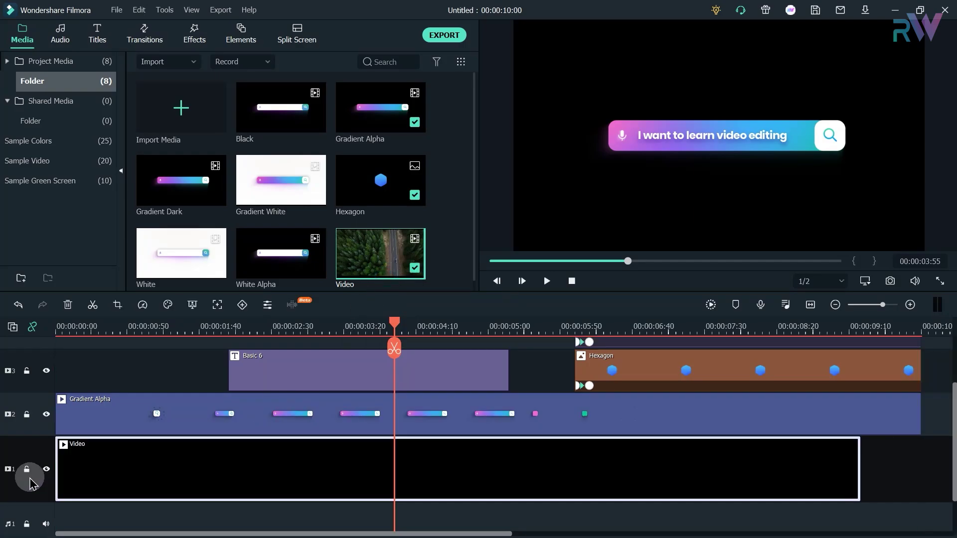